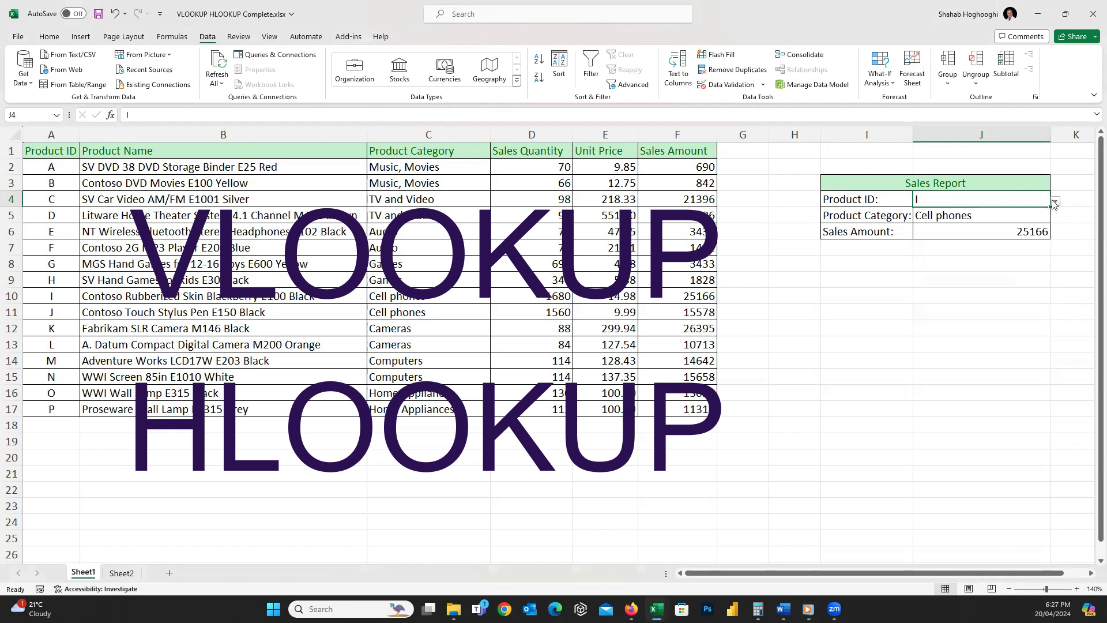
Step: Try the Product ID list in the finished Sales Report with products B and A
left_click(1041, 223)
left_click(1053, 202)
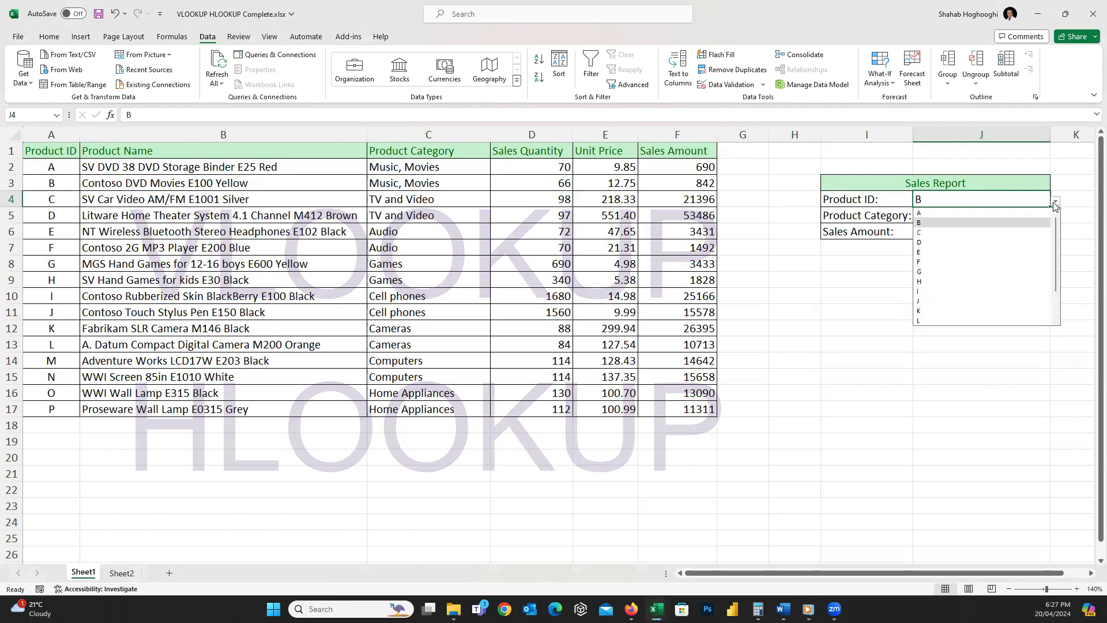
left_click(1036, 214)
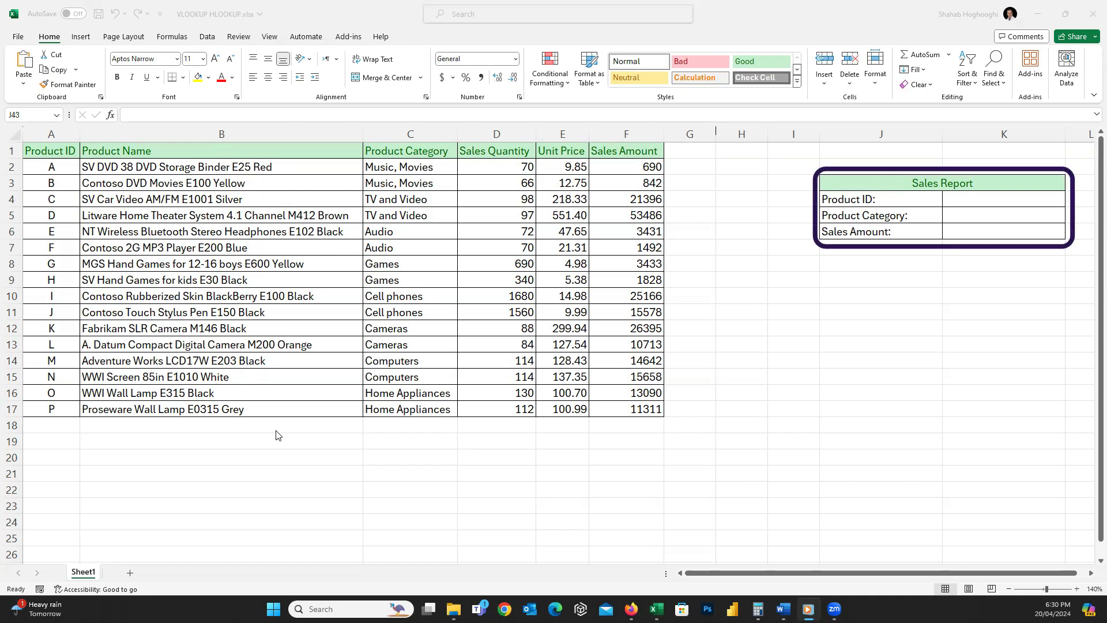
Step: Add list data validation to the Product ID cell K4, using =$A$2:$A$17 as the source
left_click(967, 199)
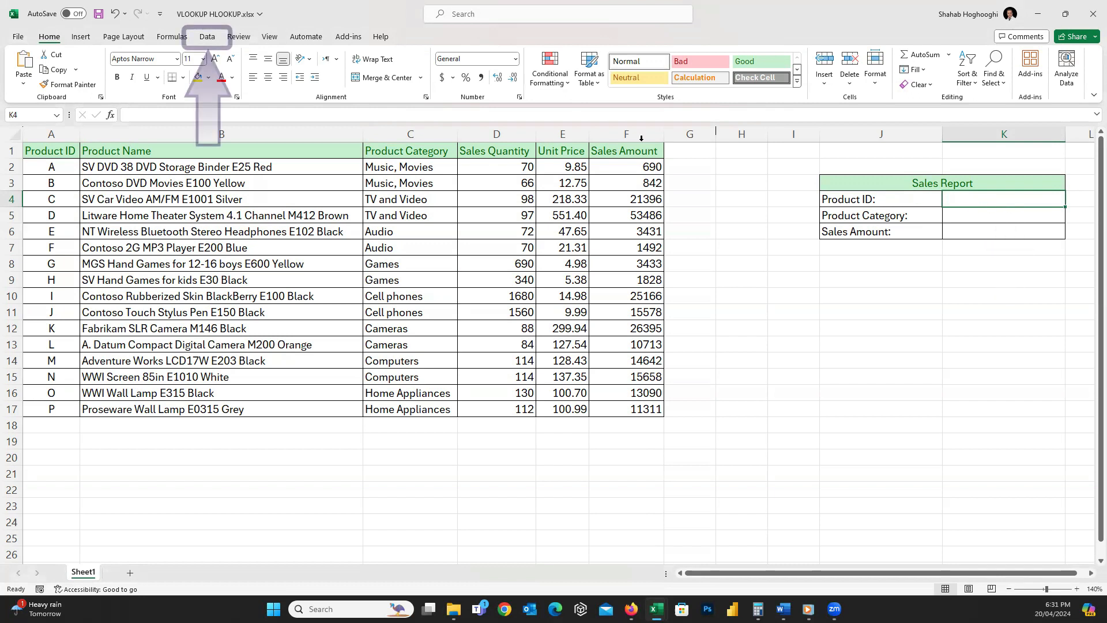
left_click(209, 37)
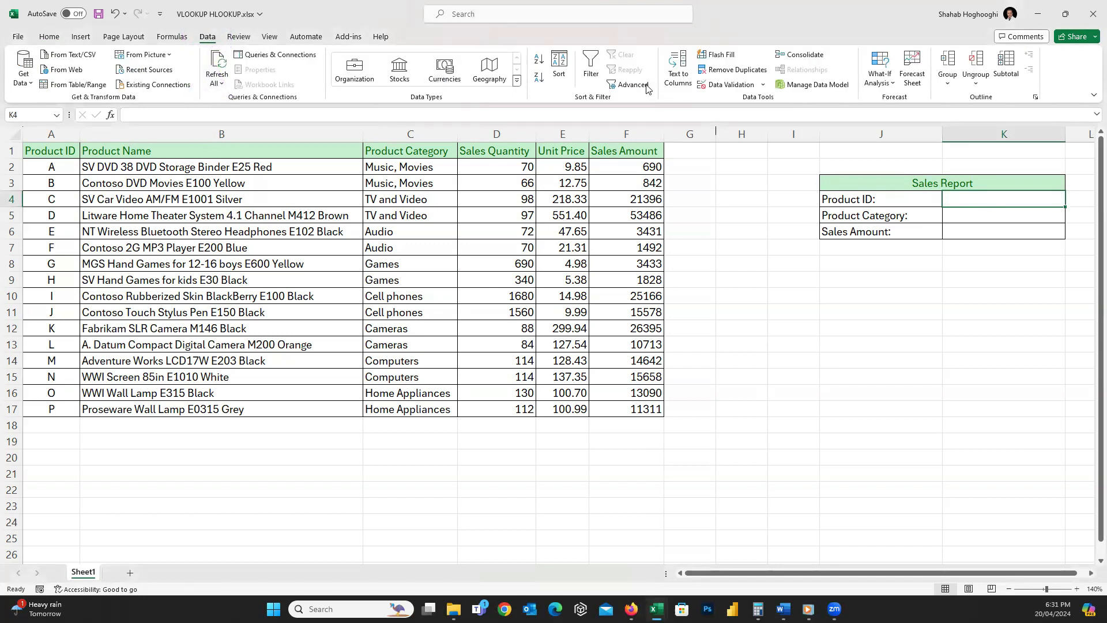
left_click(727, 85)
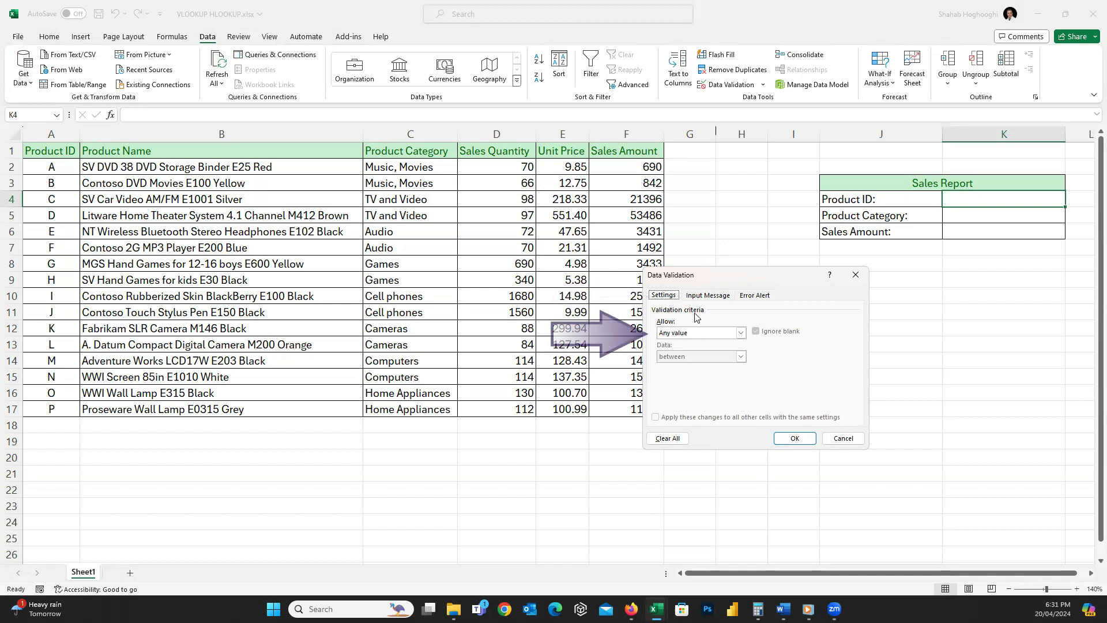
left_click(740, 333)
left_click(718, 366)
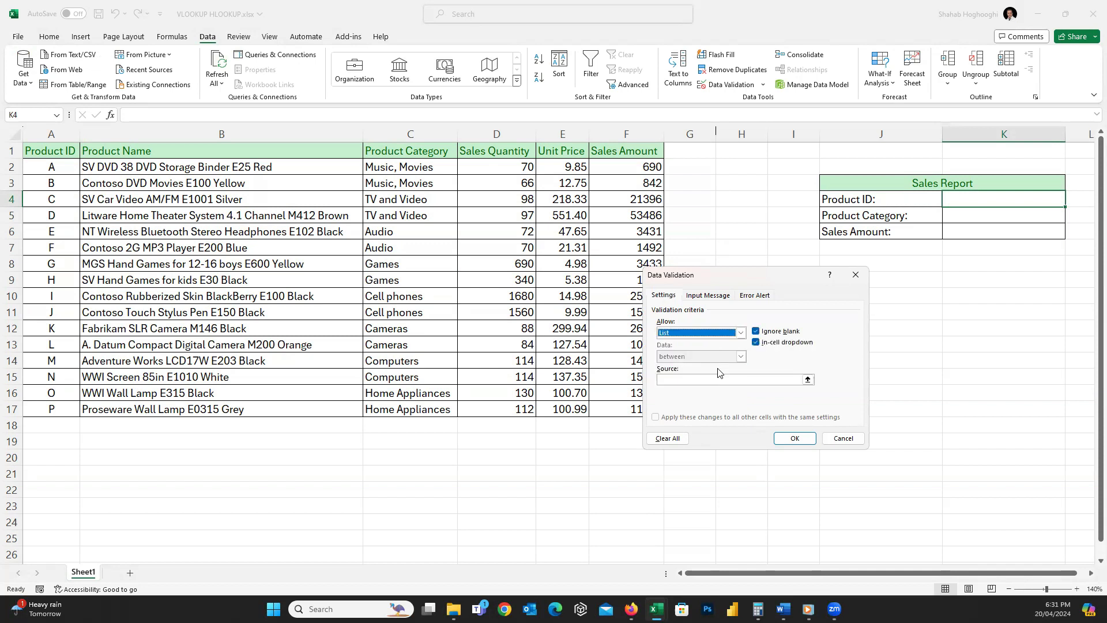
left_click(722, 380)
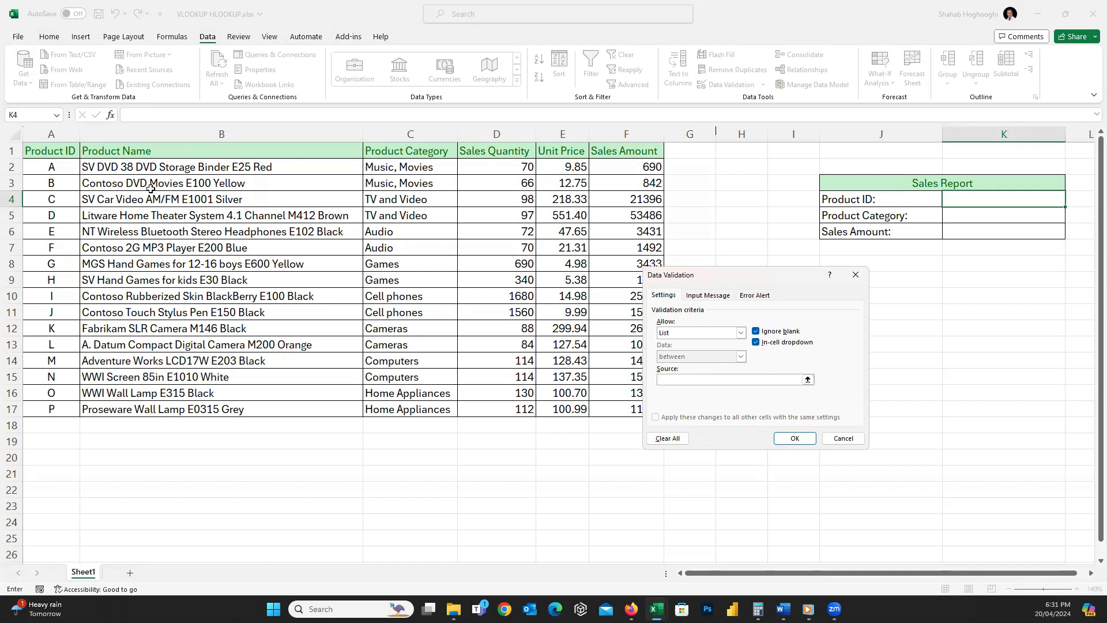
left_click_drag(52, 172, 35, 403)
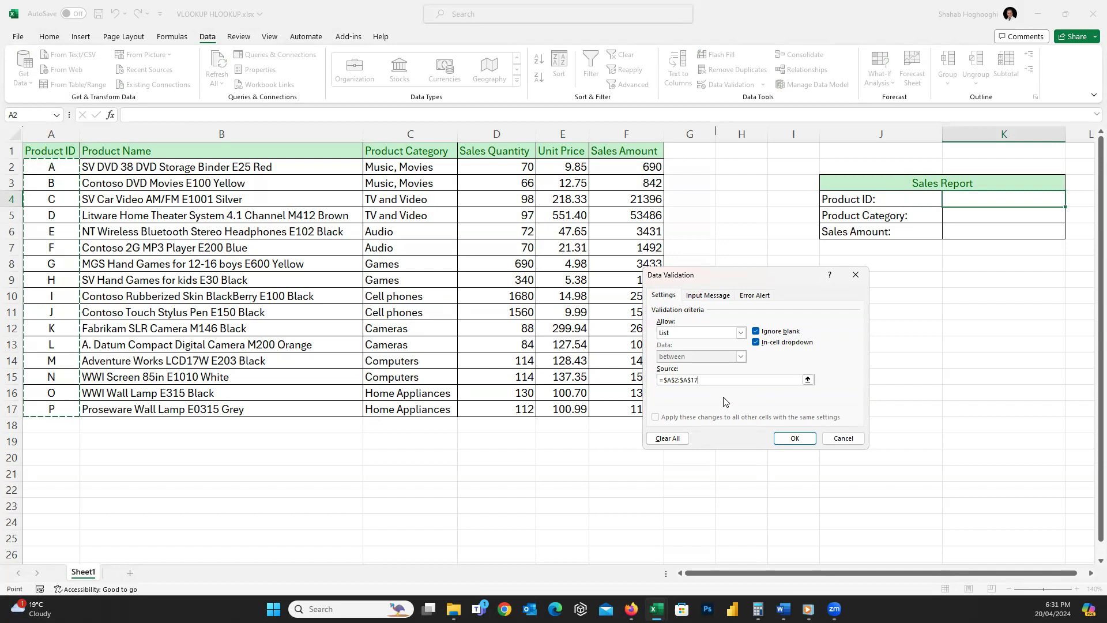
left_click(793, 438)
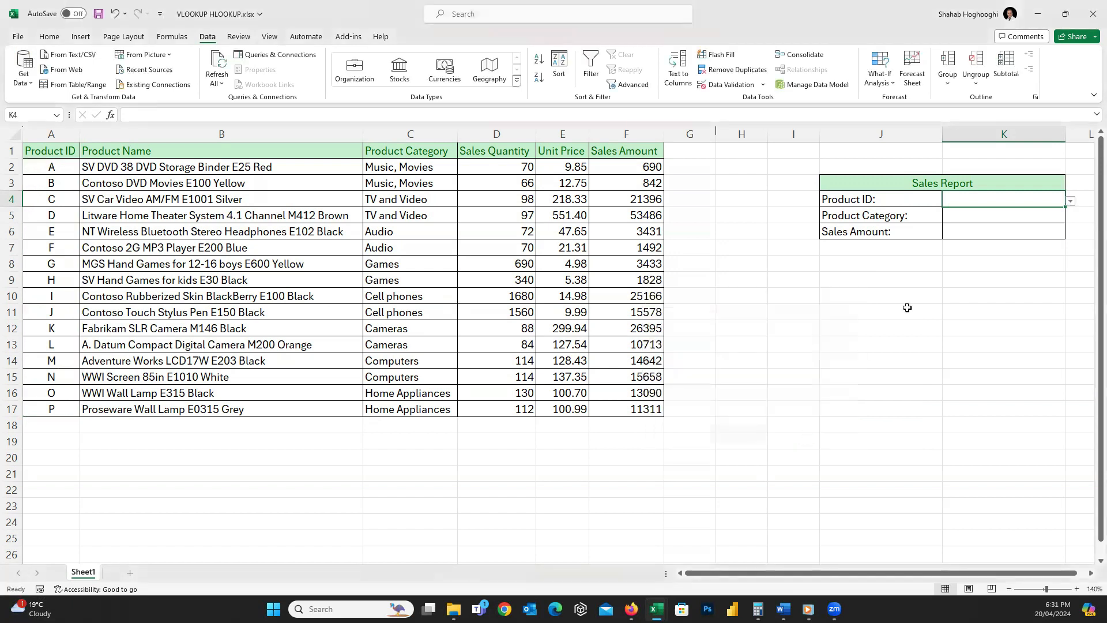
Step: Test the Product ID list in K4 with J, and finish with A selected
left_click(1071, 201)
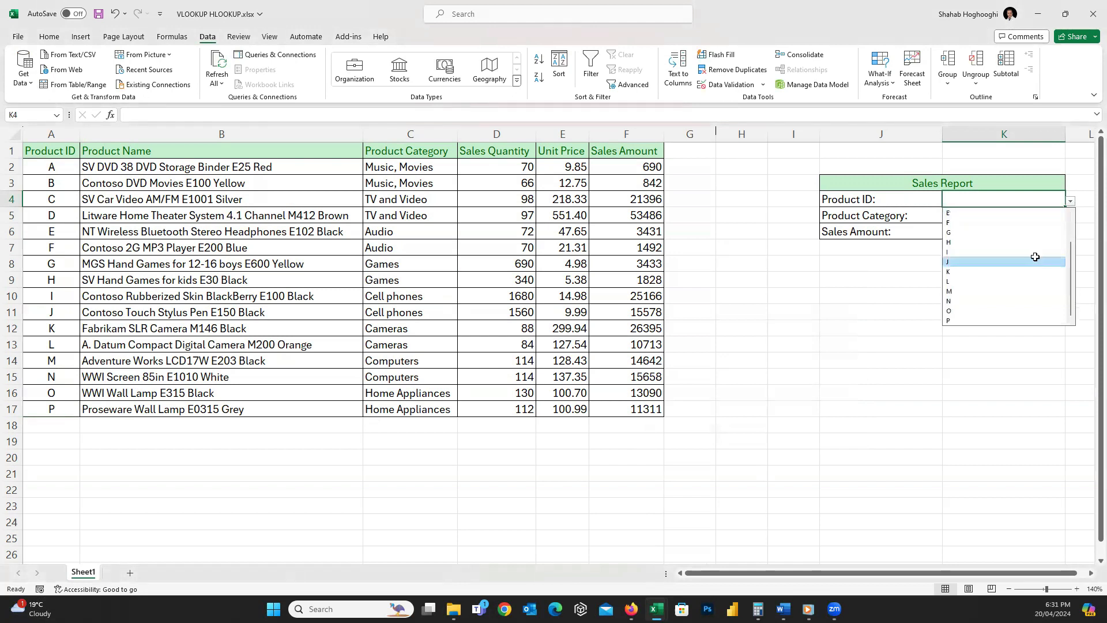
left_click(1032, 300)
left_click(1070, 202)
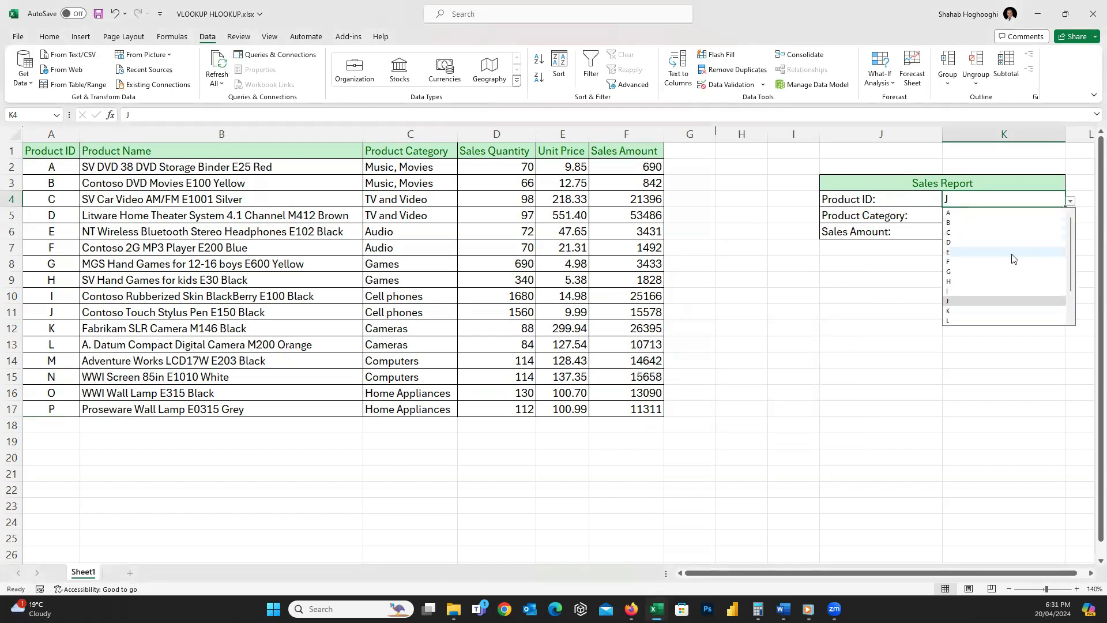
left_click(981, 213)
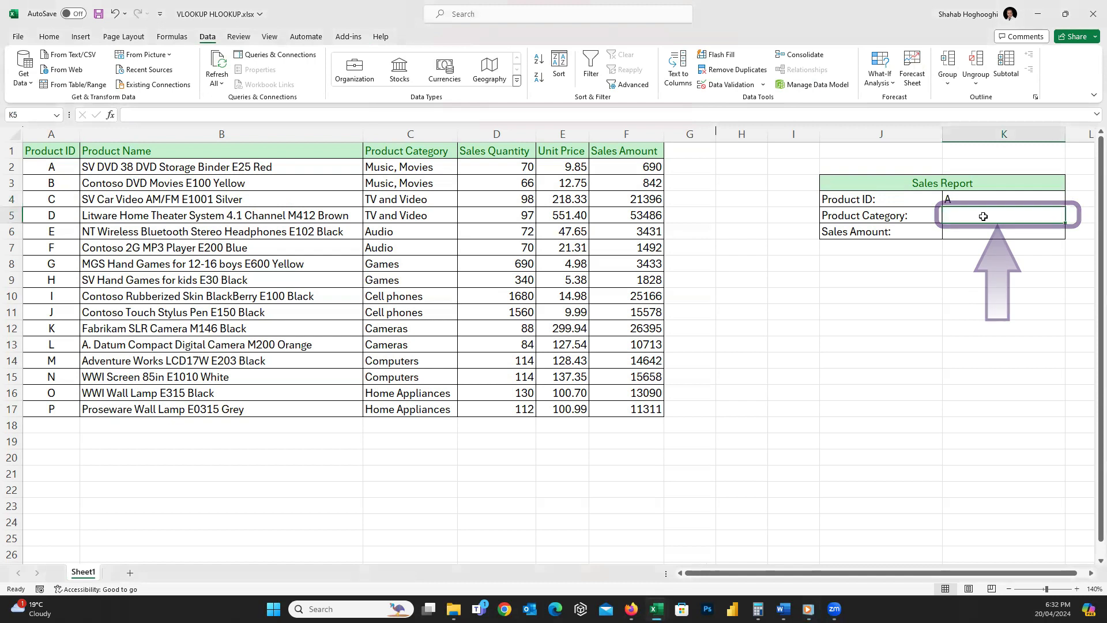
Step: Start a VLOOKUP formula in the Product Category cell K5 with K4 as lookup value and A2:F17 as table array
type("=")
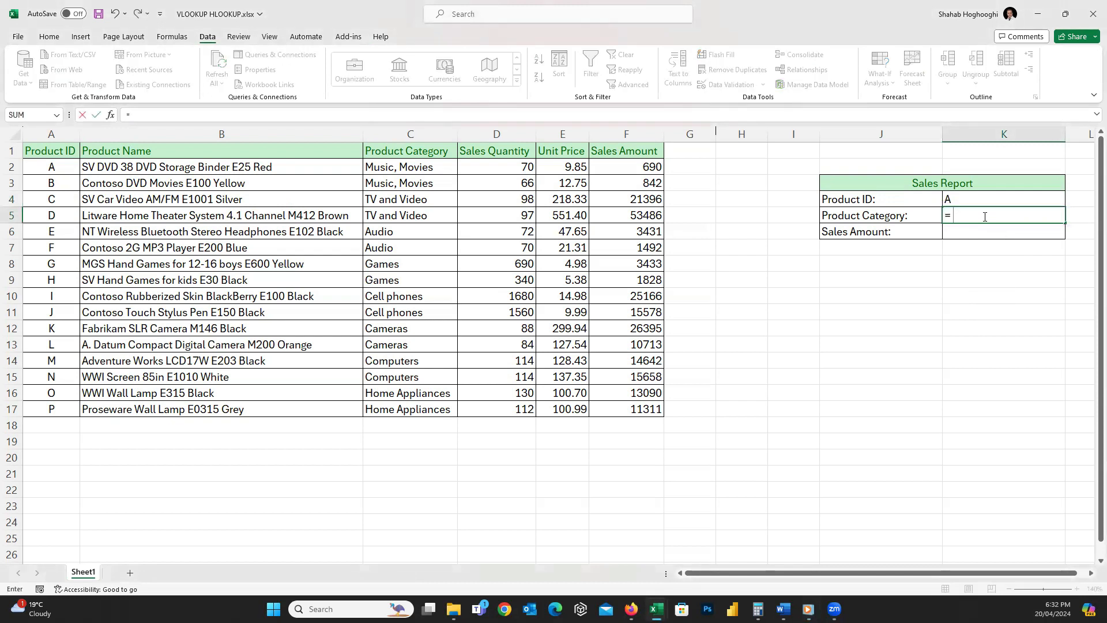
type(" VLOO")
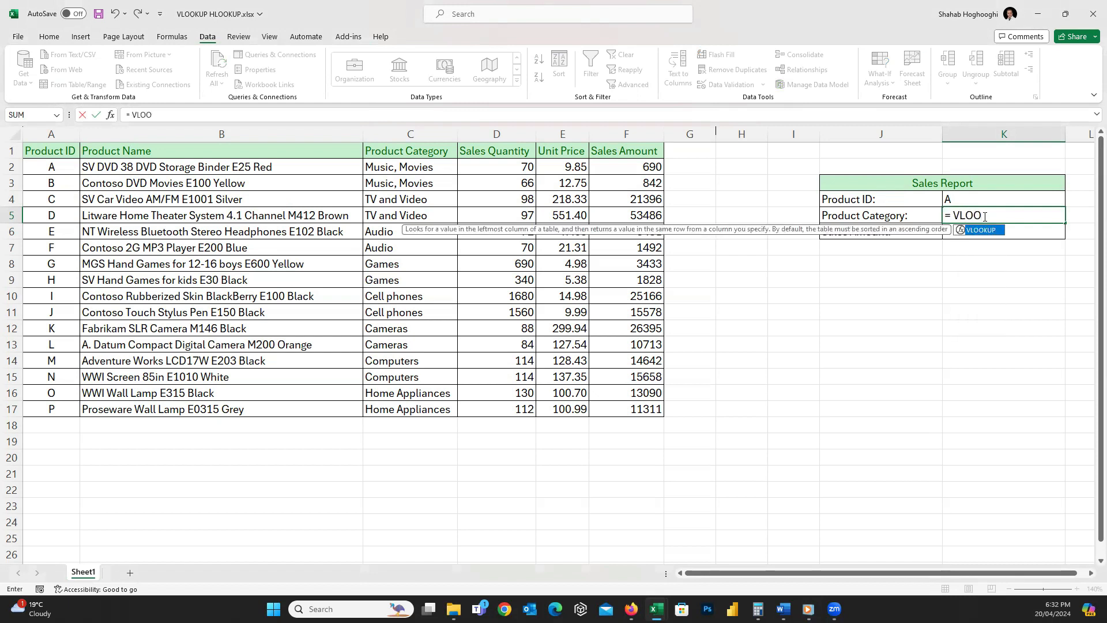
key("Tab")
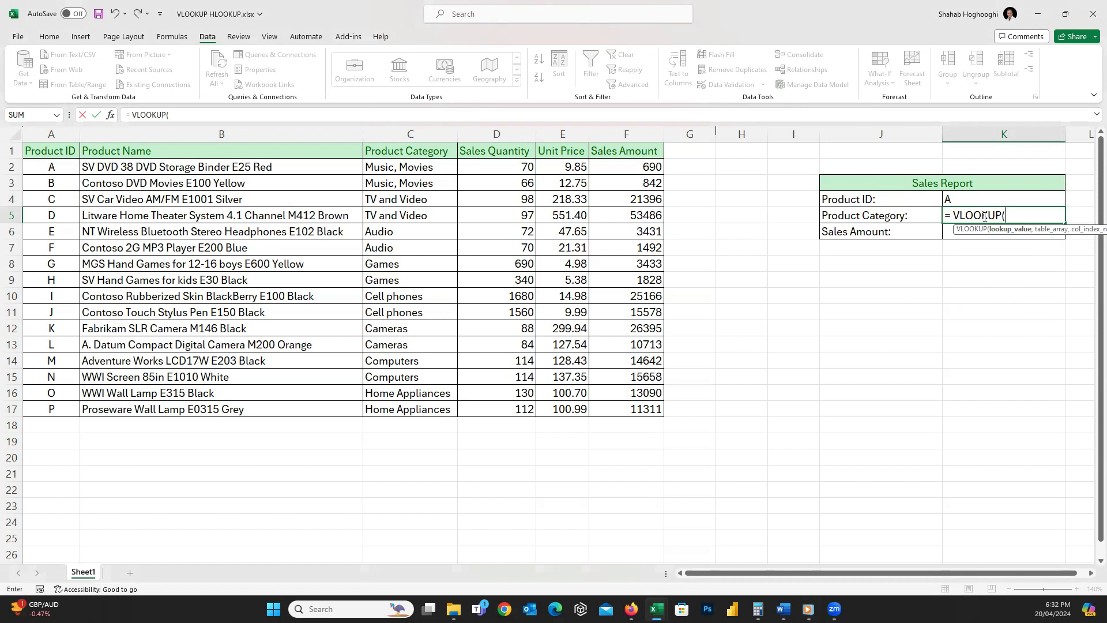
left_click(992, 199)
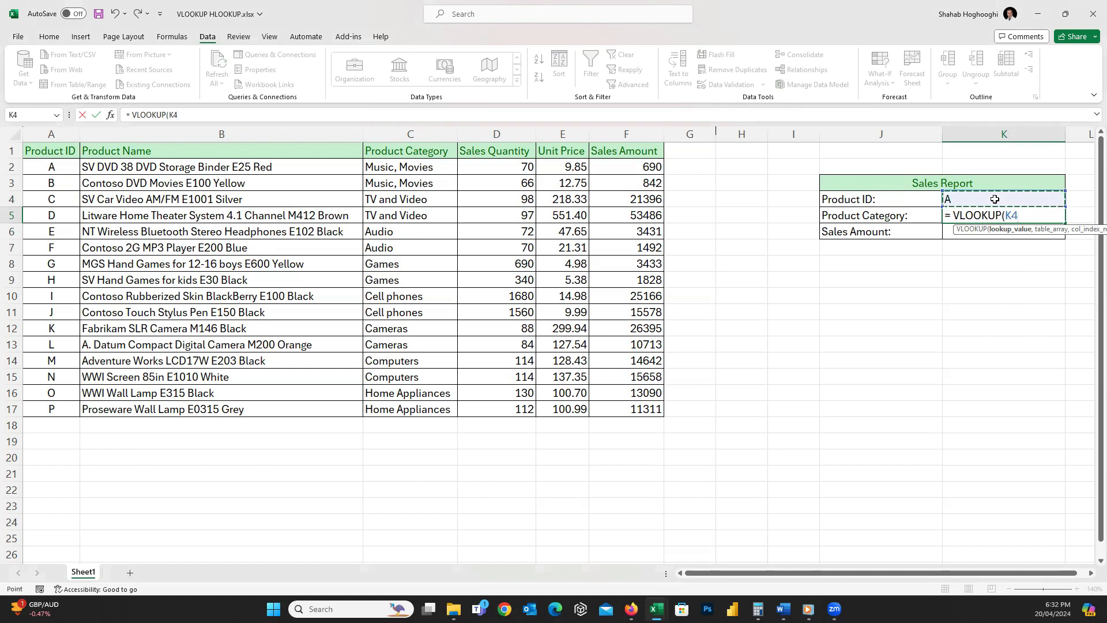
type(",")
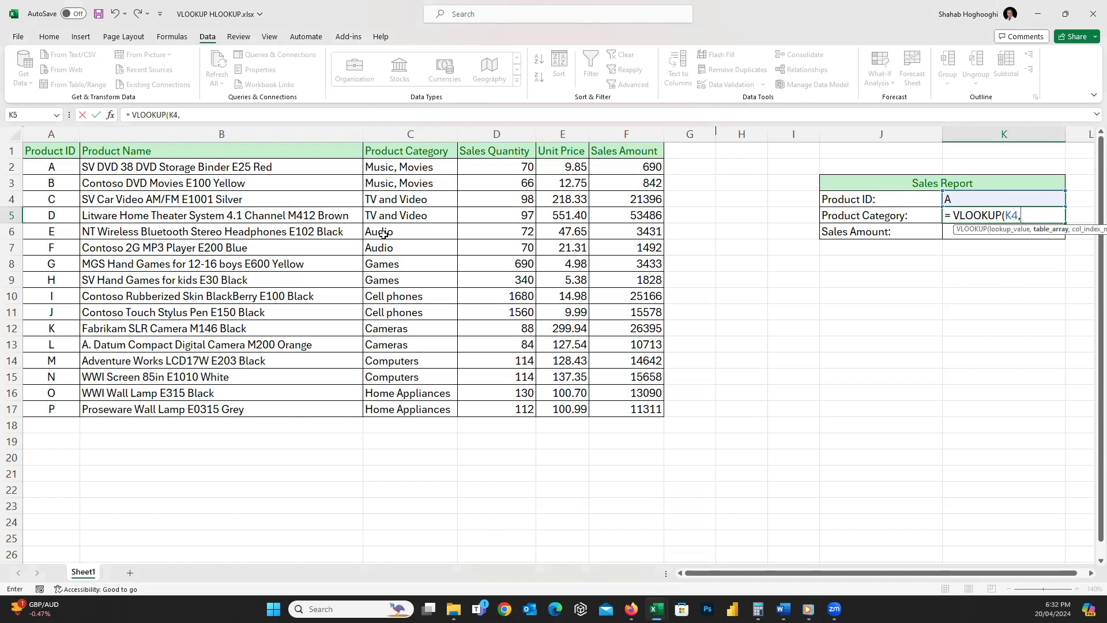
left_click(54, 170)
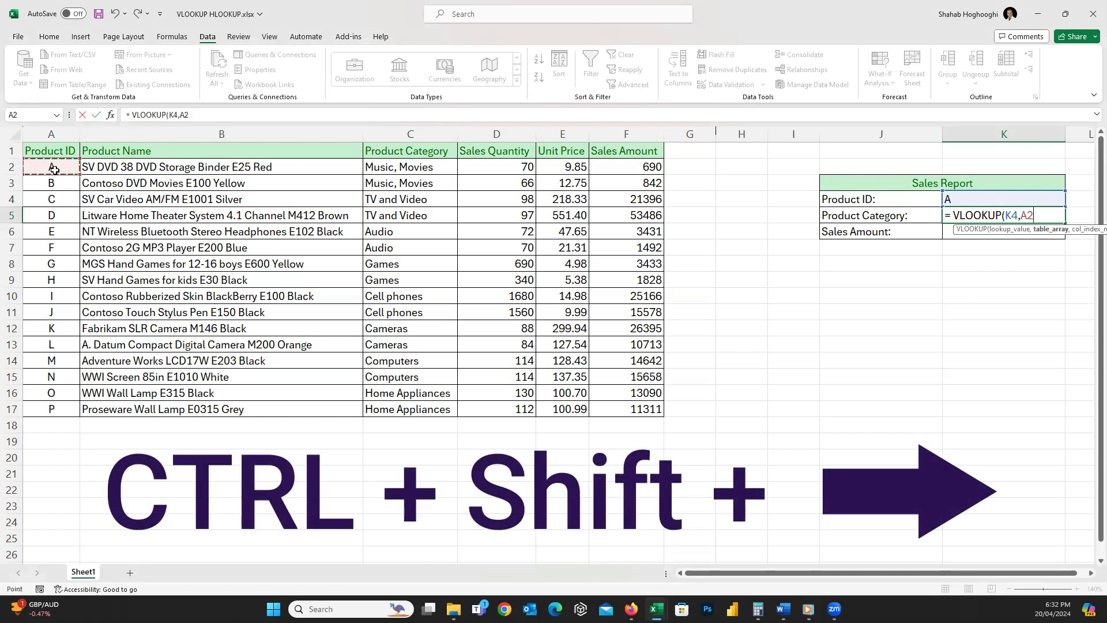
key("ctrl+shift+Right")
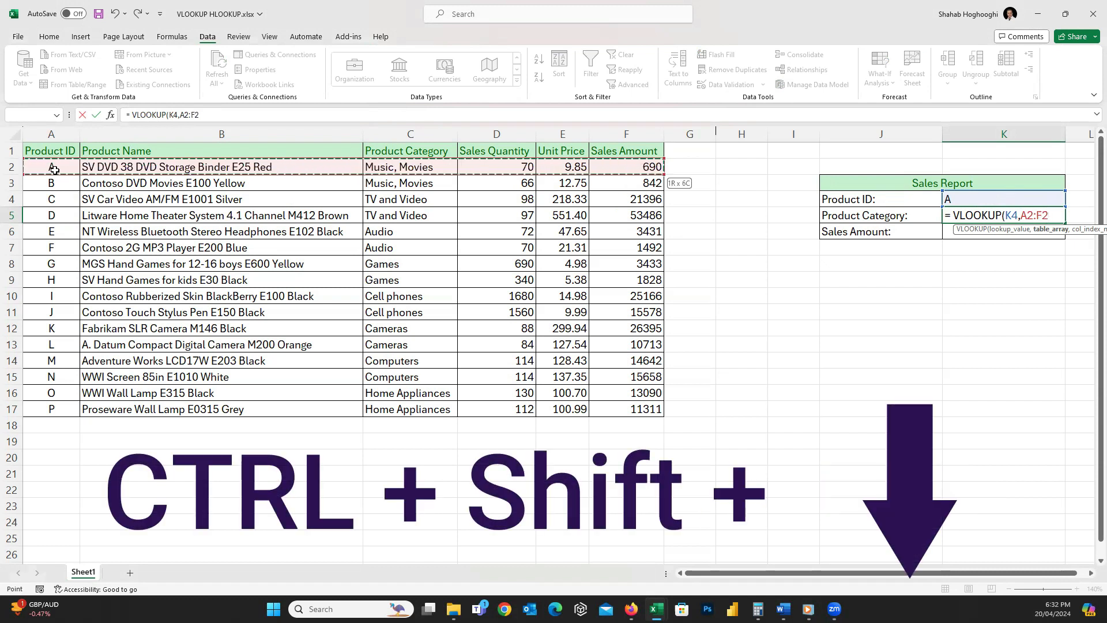
key("ctrl+shift+Down")
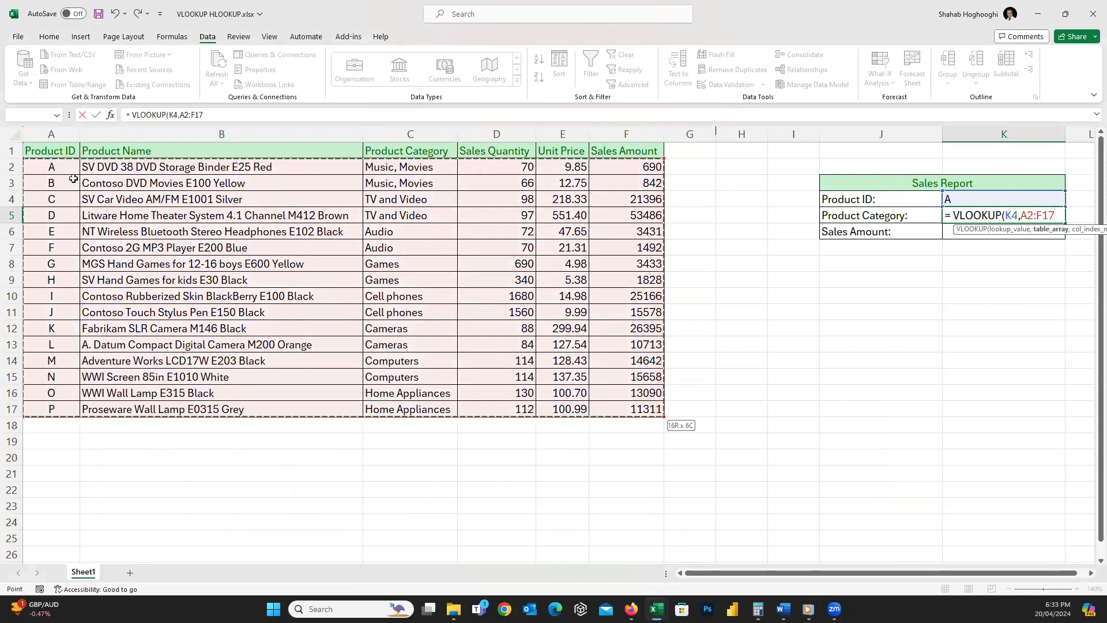
Step: Complete the Product Category VLOOKUP with column index 3 and FALSE for an exact match, and enter the formula
type(",3")
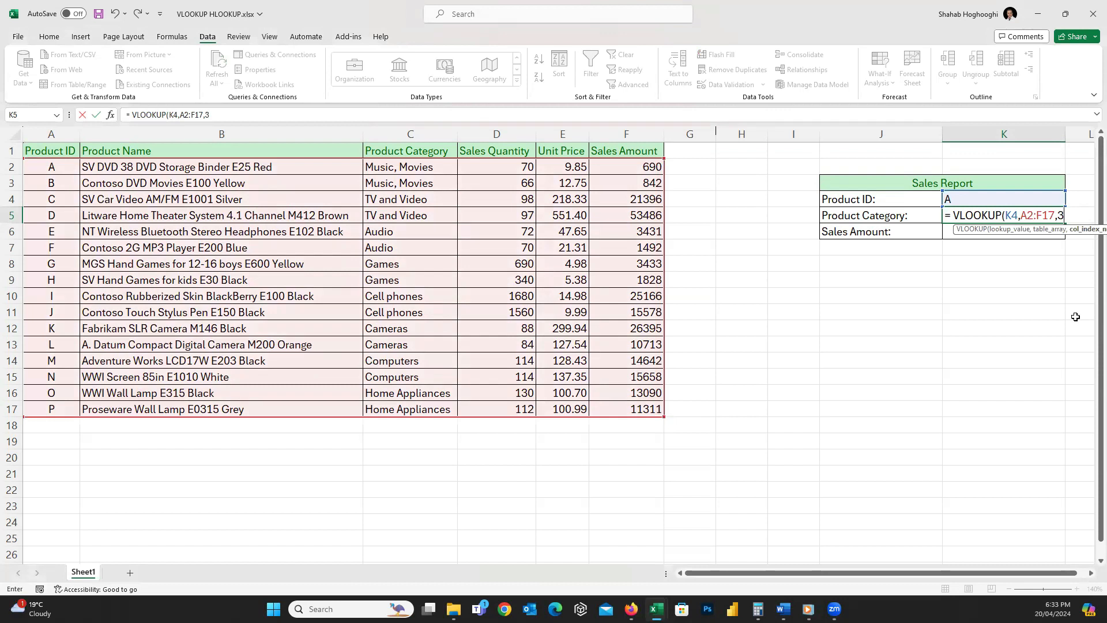
type(",")
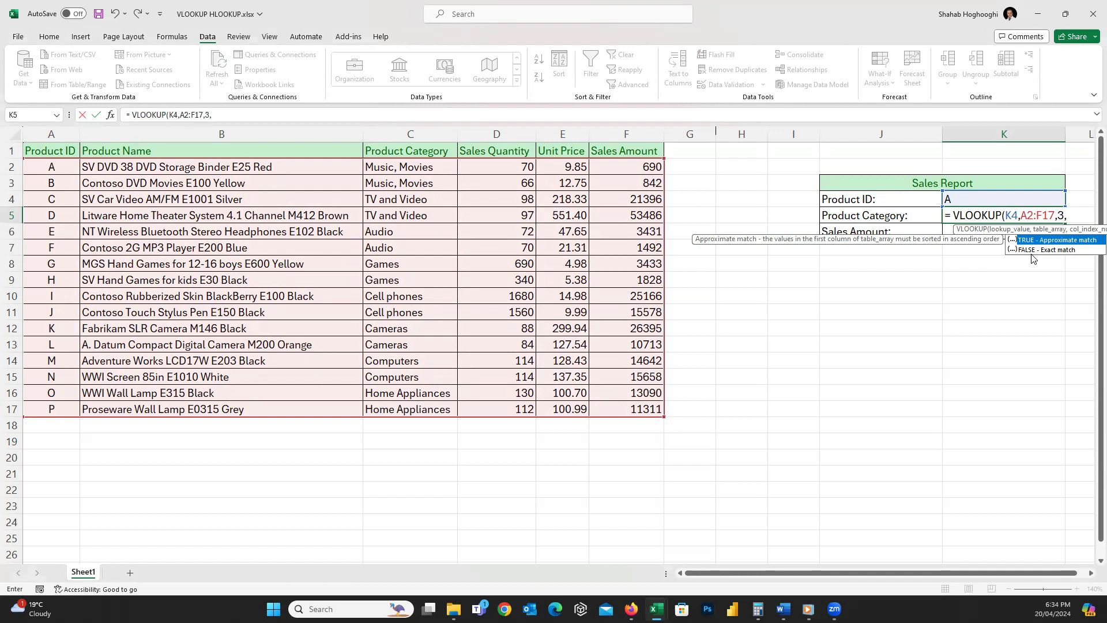
type("a")
key("BackSpace")
type("ALSE")
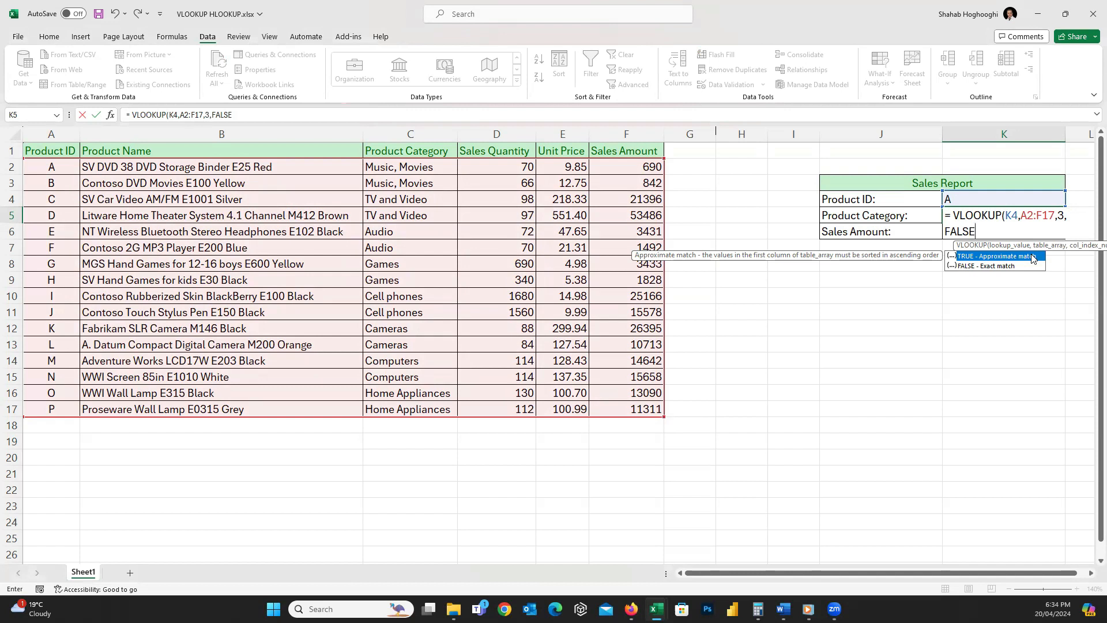
type(")")
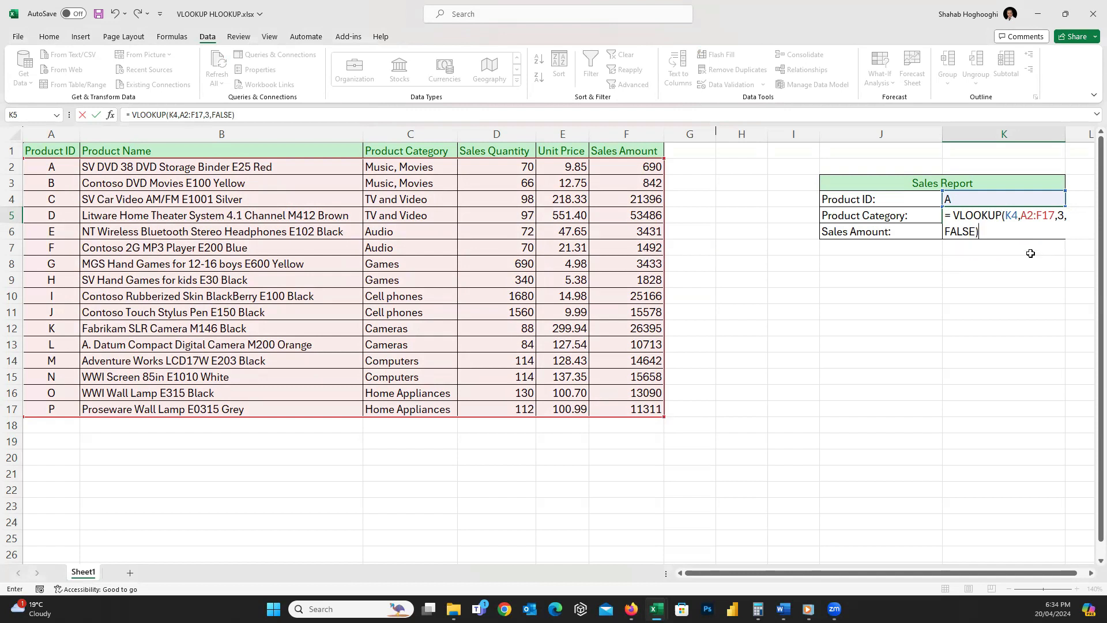
key("Return")
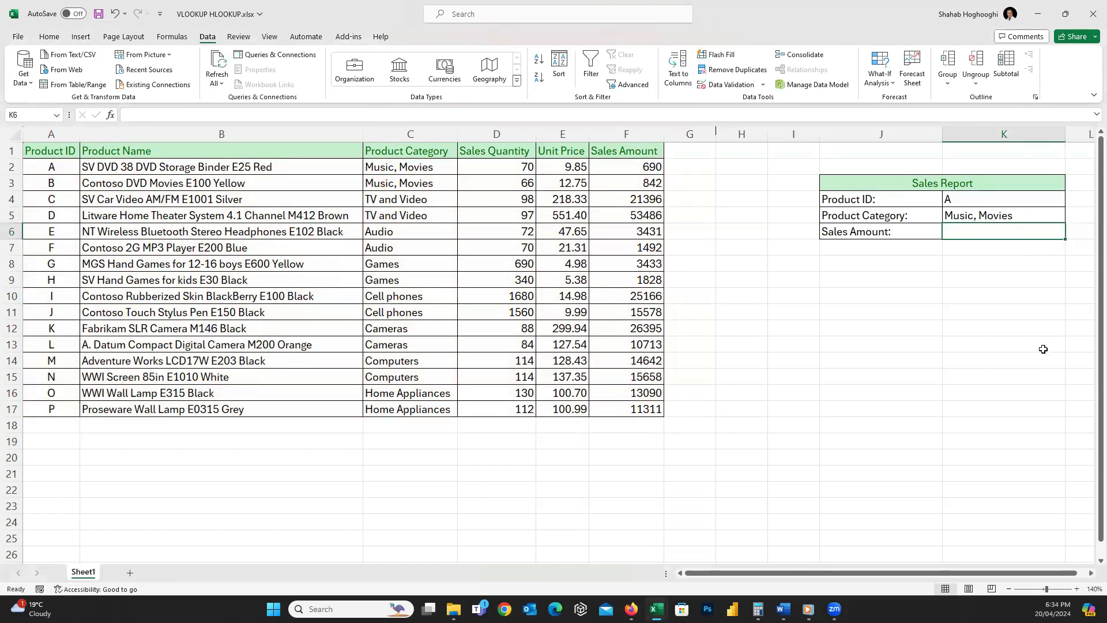
Step: Copy the formula text from the Product Category cell K5 into the Sales Amount cell K6 with its references unchanged
left_click(975, 218)
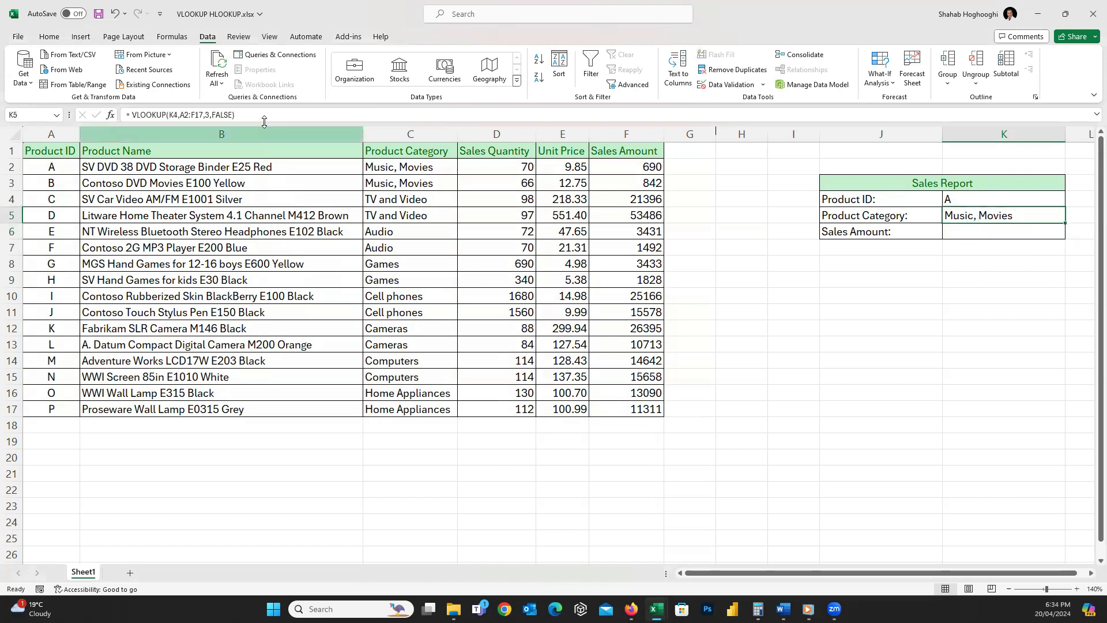
left_click(194, 121)
left_click_drag(234, 118, 113, 122)
key("ctrl+c")
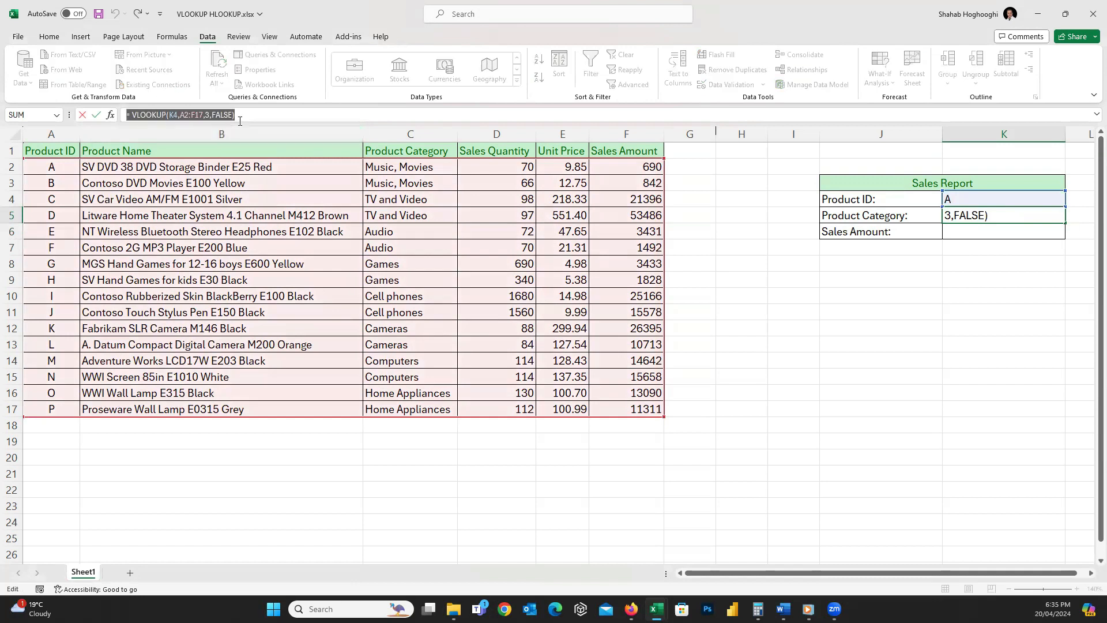
key("Escape")
left_click(976, 231)
left_click(345, 115)
left_click(965, 230)
key("ctrl+v")
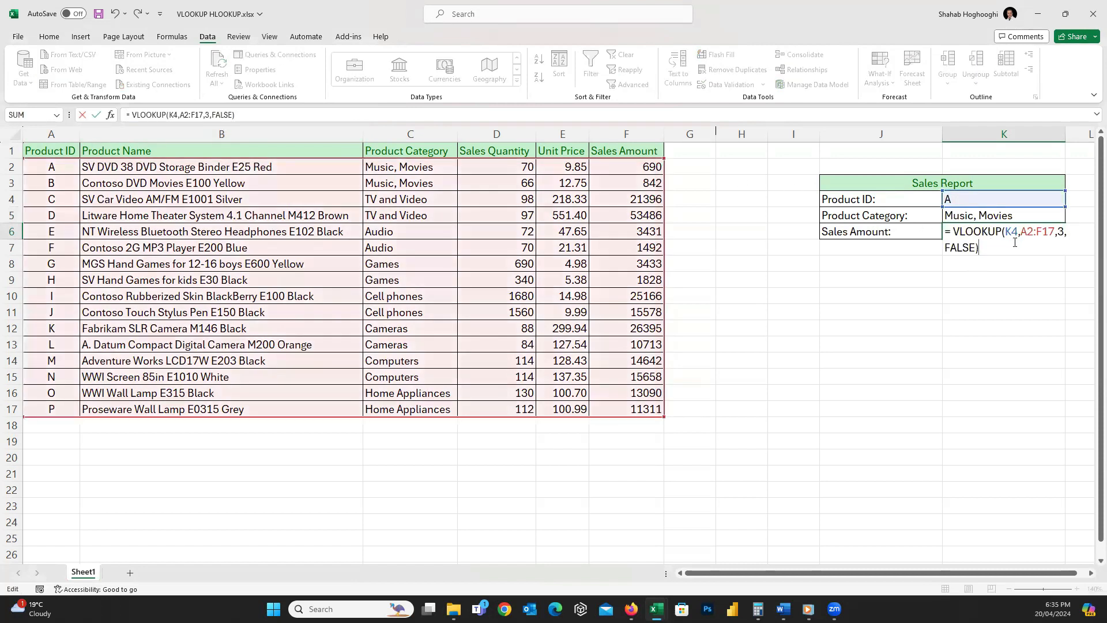
Step: Set the column index in the Sales Amount VLOOKUP to 6 and enter the formula
double_click(1060, 231)
type("6")
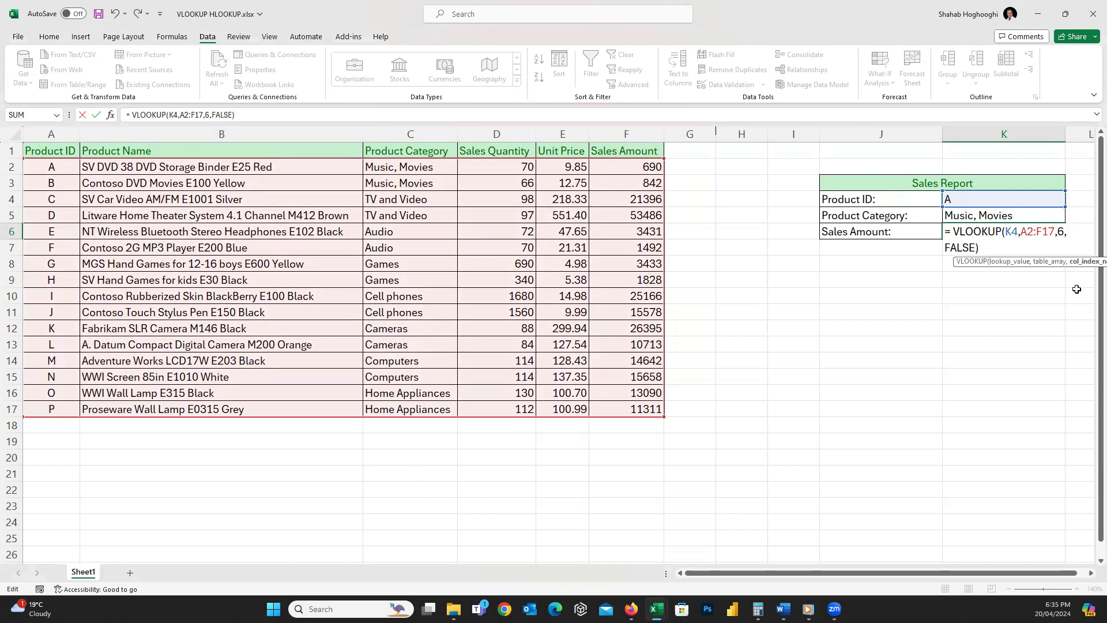
key("Return")
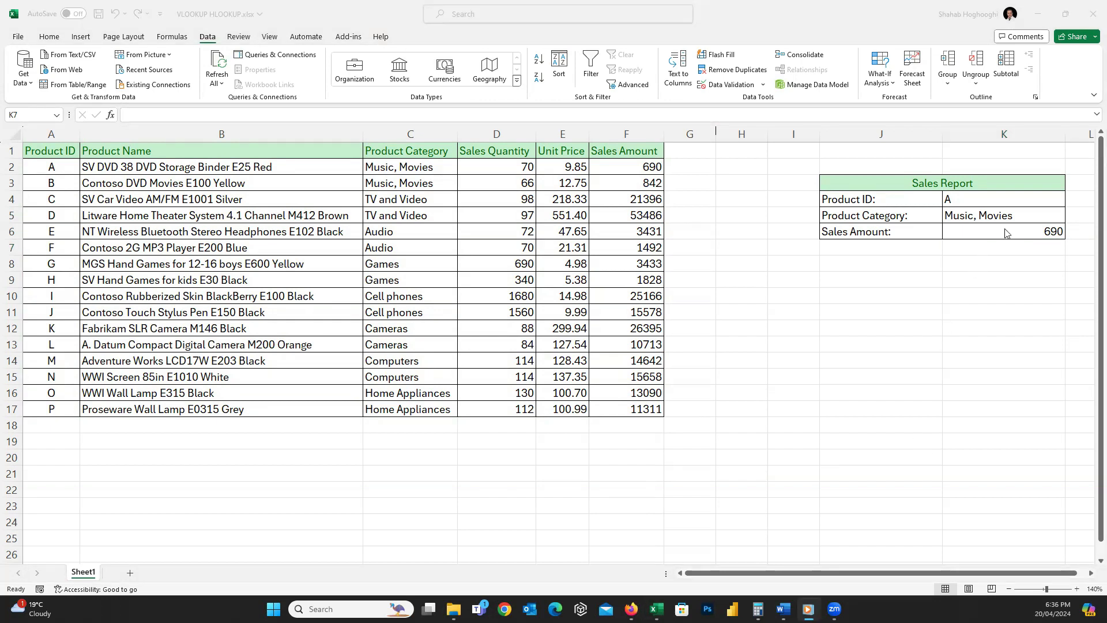
Step: Edit the Sales Amount formula in K6 so its VLOOKUP column index is 4, for Sales Quantity
left_click(1005, 233)
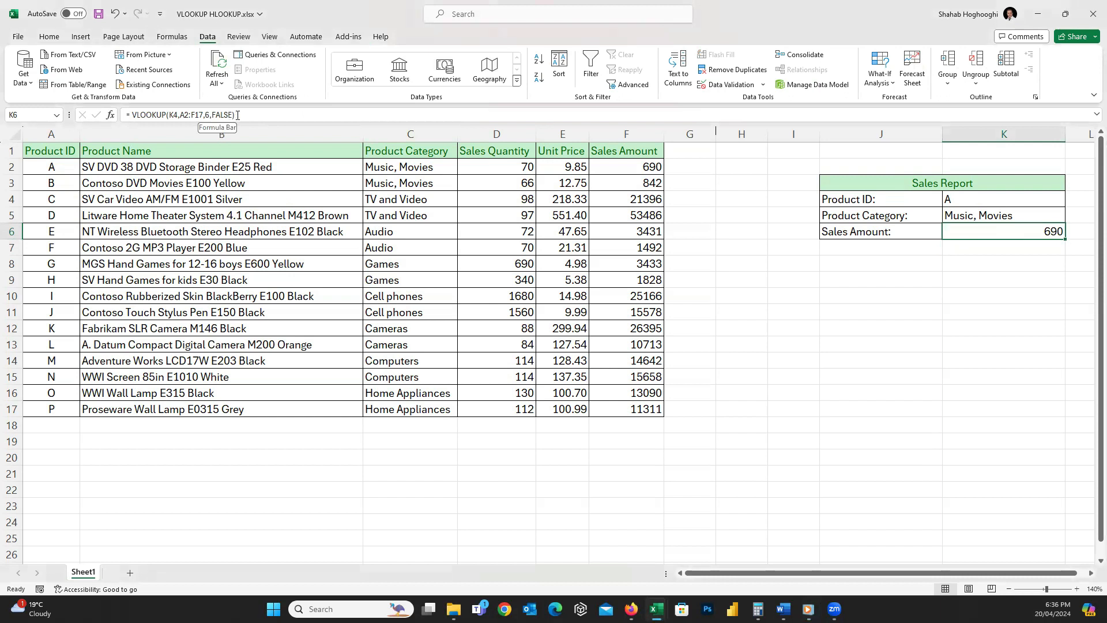
left_click(205, 114)
double_click(206, 114)
type("4")
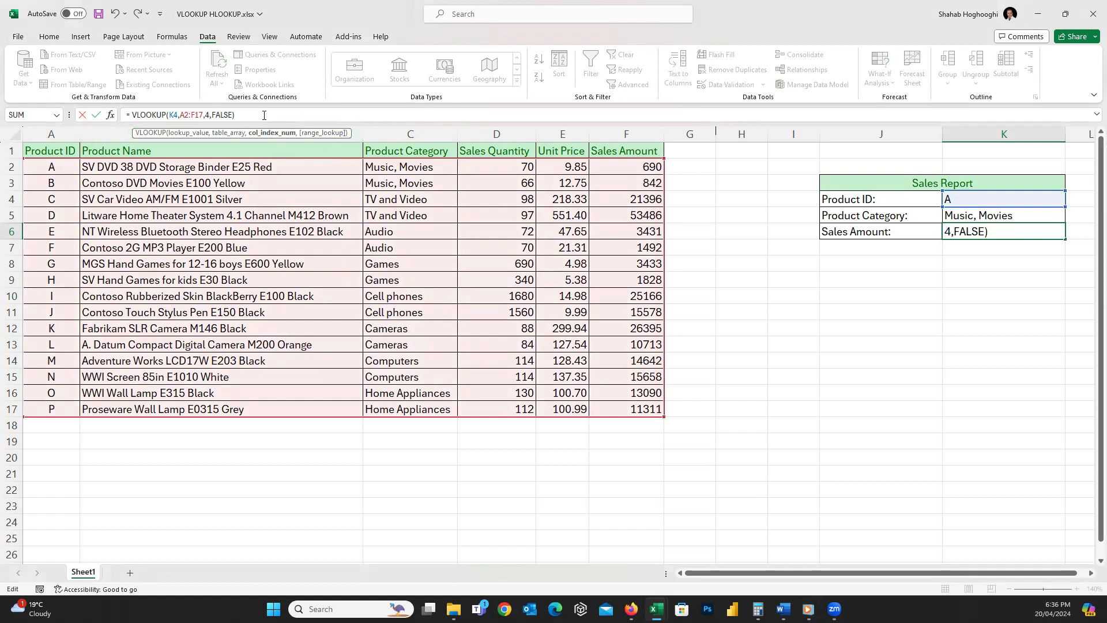
Step: Multiply the Sales Amount VLOOKUP in K6 by a copy of itself with column index 5 for Unit Price, and enter the formula
left_click_drag(264, 115, 132, 115)
key("ctrl+c")
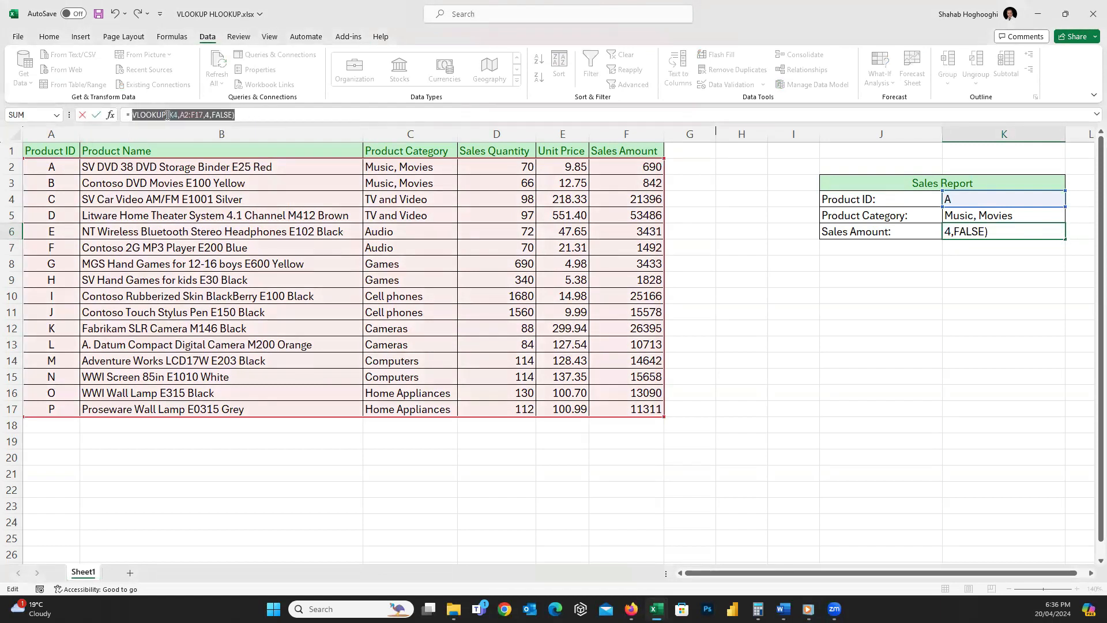
left_click(250, 114)
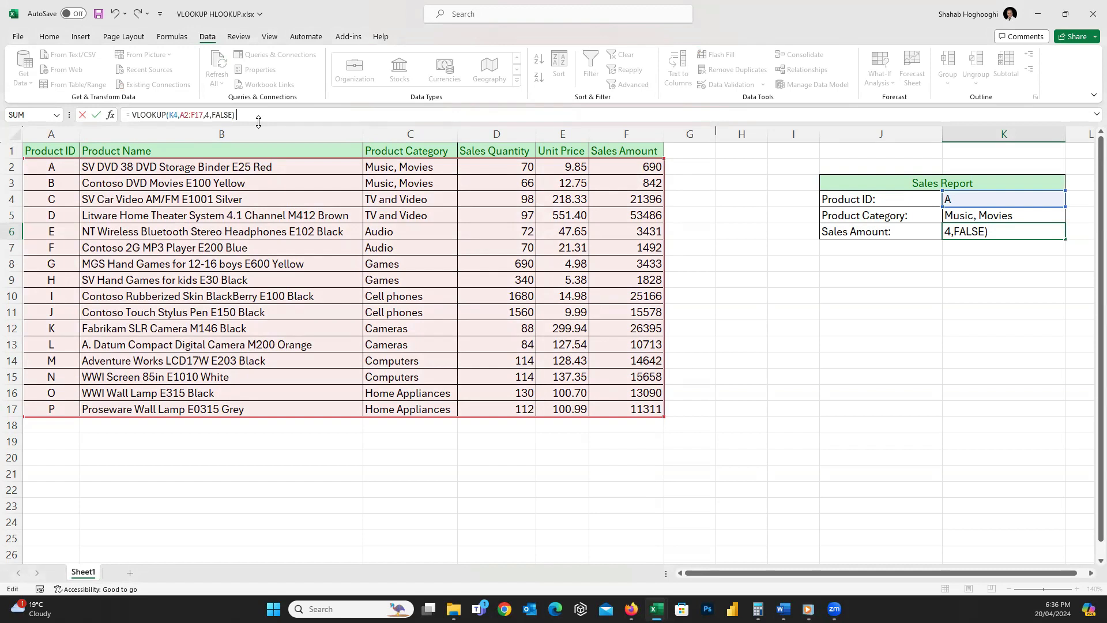
type("*")
key("ctrl+v")
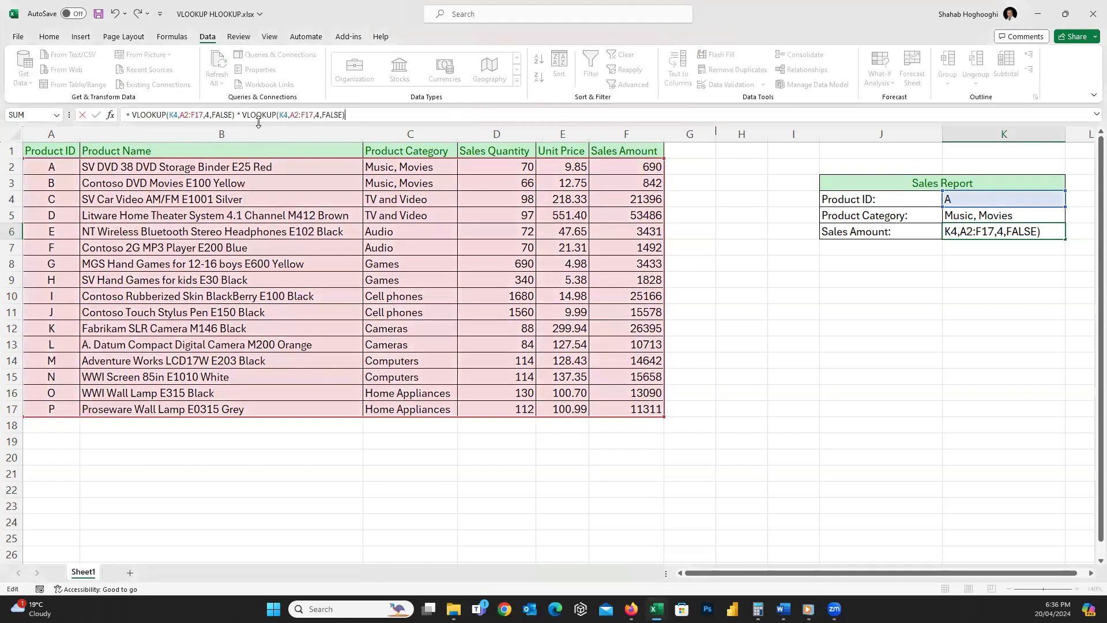
double_click(316, 116)
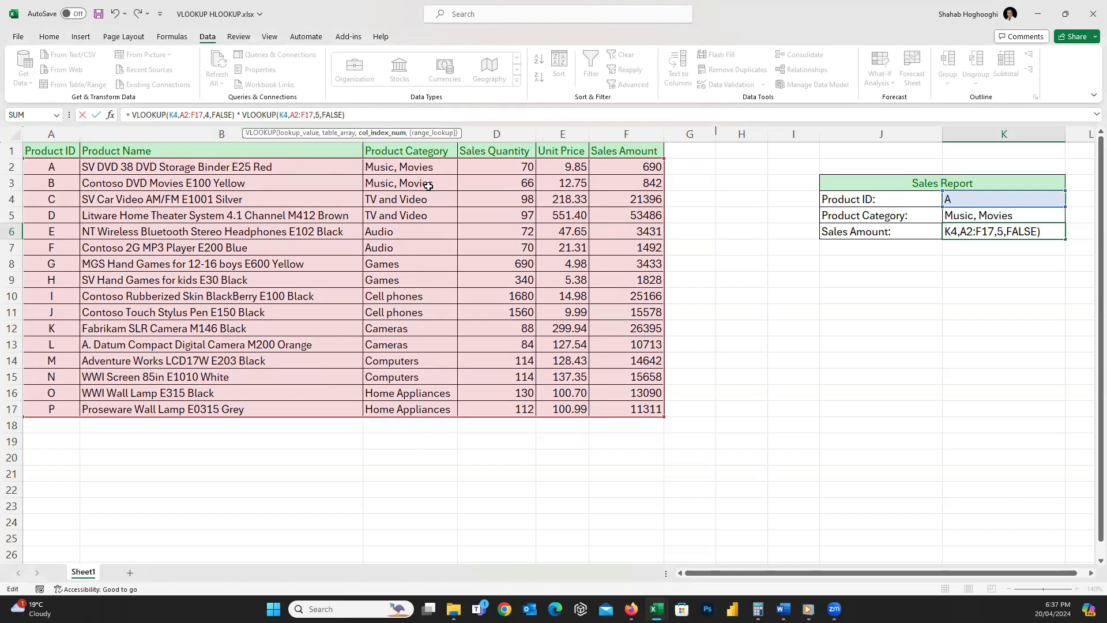
key("Return")
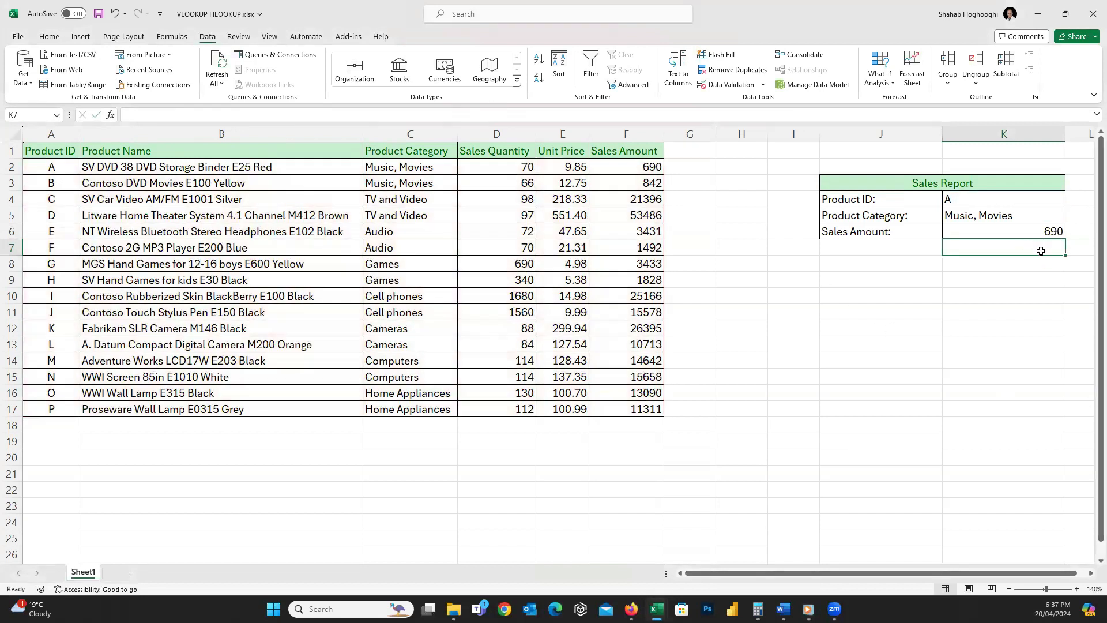
Step: Test the report formulas by choosing Product IDs D, I and K in K4, finishing on A
left_click(1045, 198)
left_click(1070, 202)
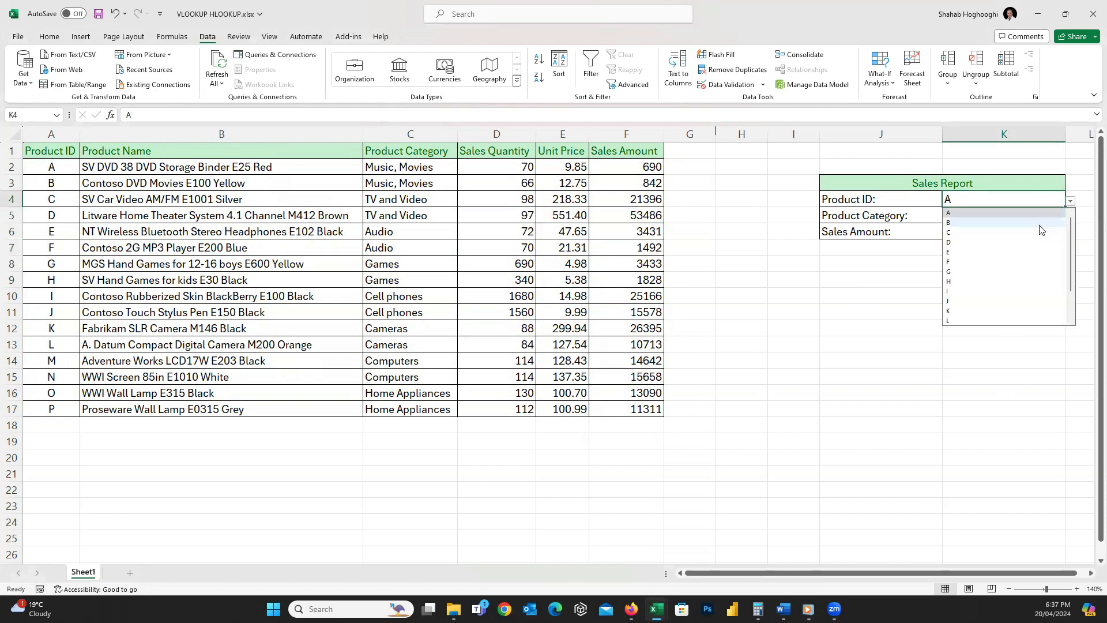
left_click(1045, 242)
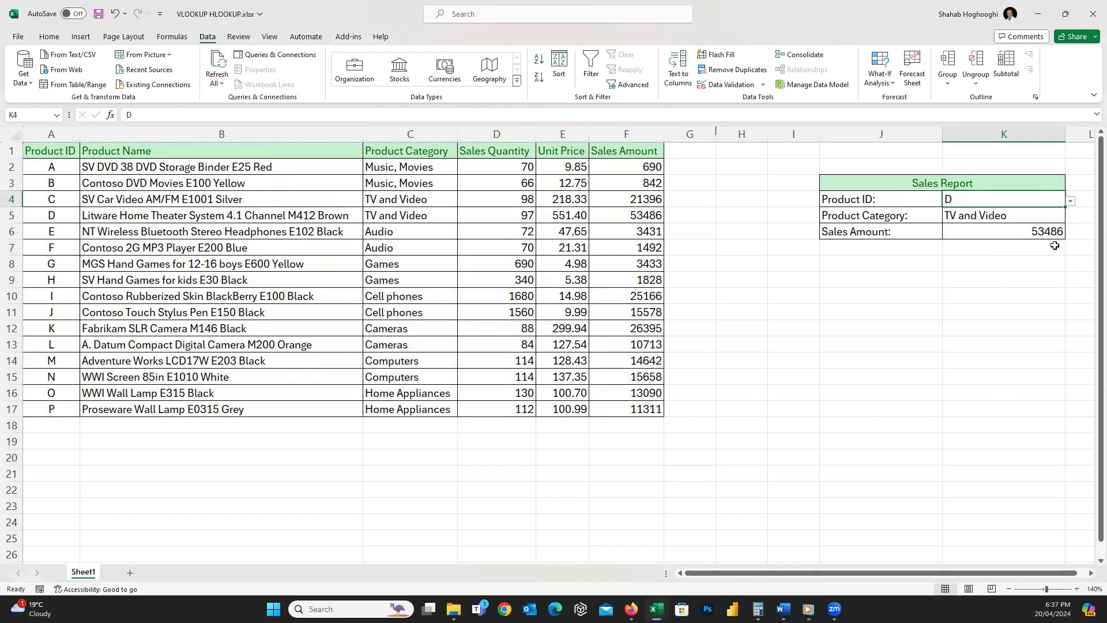
left_click(1070, 201)
left_click(1035, 287)
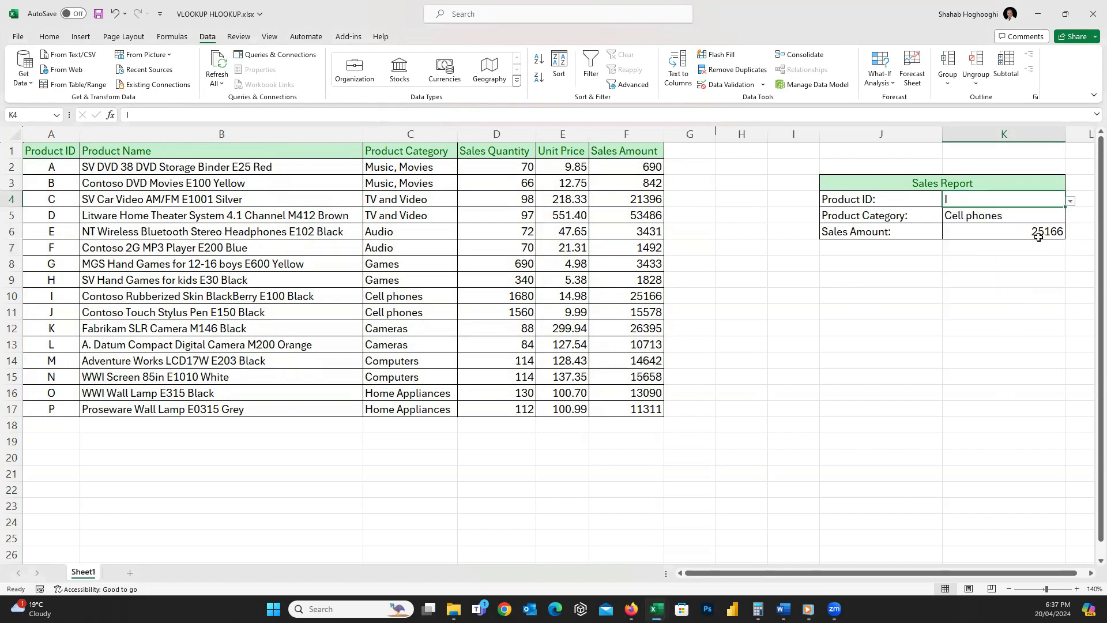
left_click(1070, 201)
left_click(1029, 306)
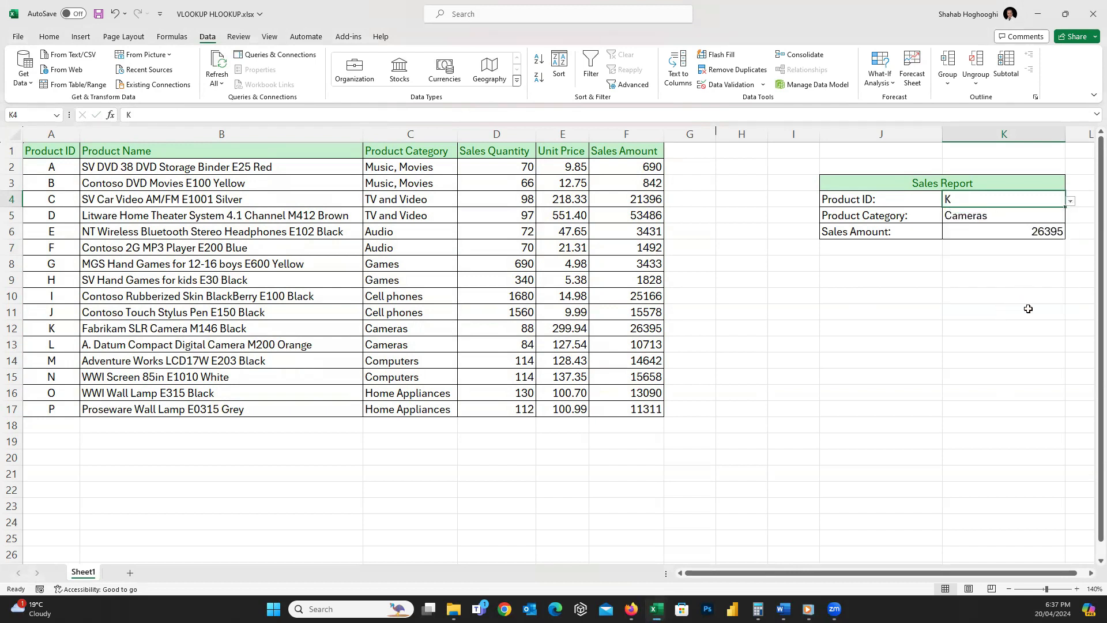
left_click(1070, 201)
left_click(1014, 209)
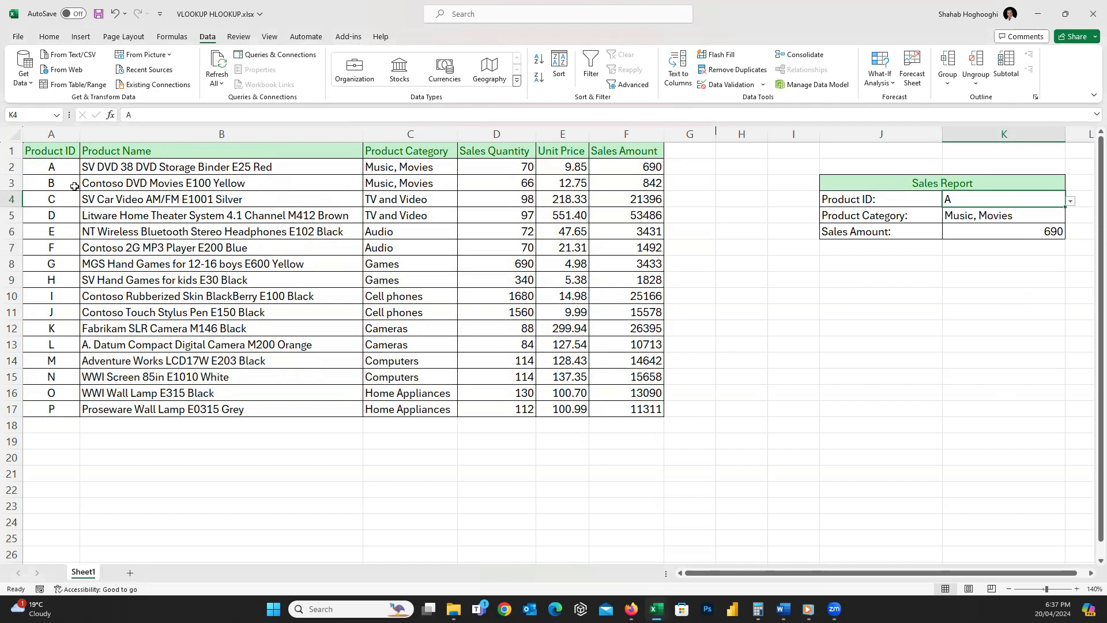
Step: Copy the product table A1:F17, paste it transposed at A1 of a new sheet, and fit column A to its contents
left_click_drag(51, 150, 614, 405)
key("ctrl+c")
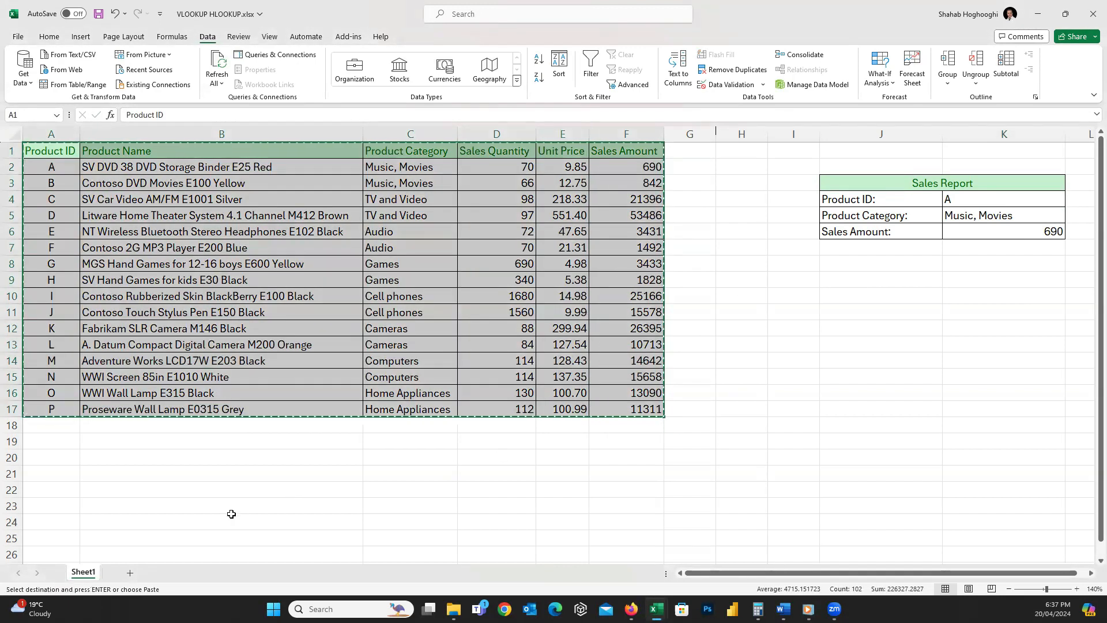
left_click(130, 573)
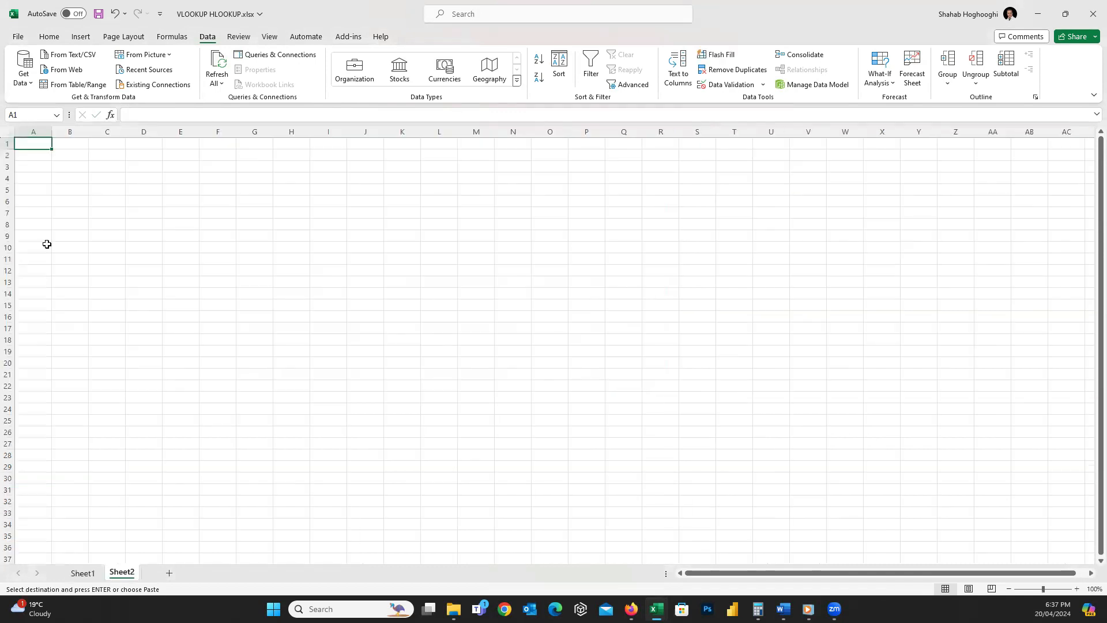
right_click(35, 146)
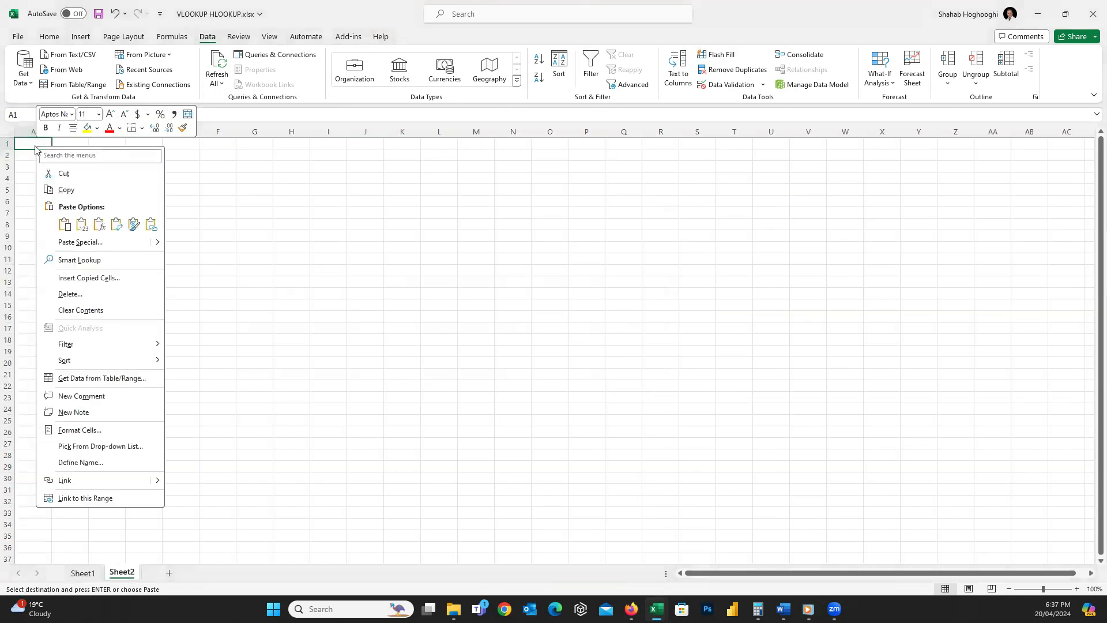
left_click(117, 225)
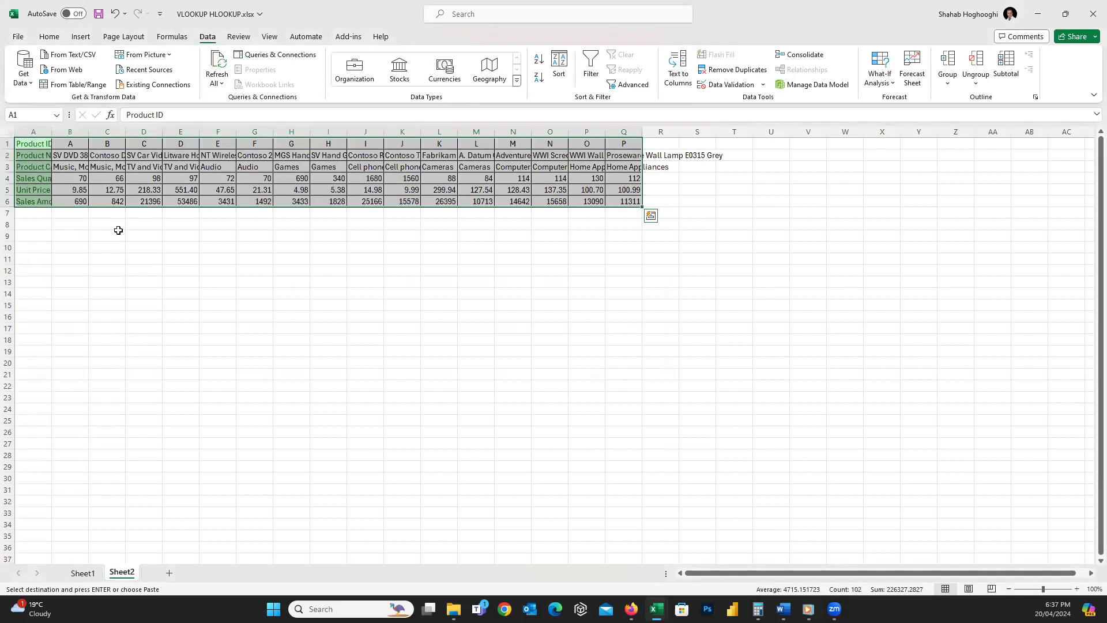
left_click(80, 223)
double_click(51, 131)
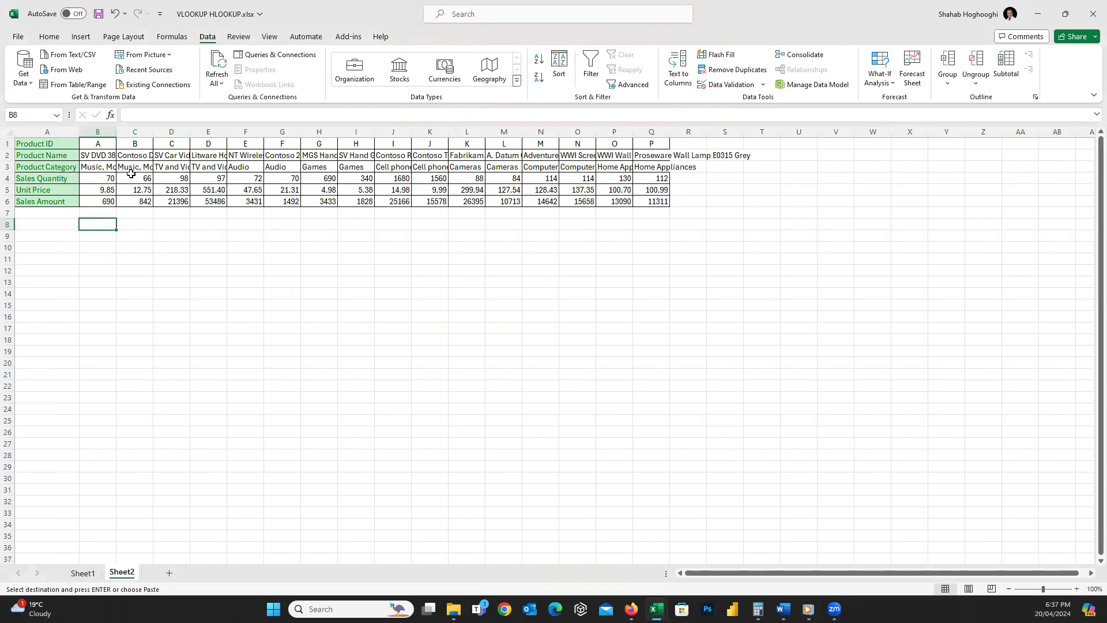
Step: Copy the Sales Report block J3:K6 from Sheet1 to Sheet2 starting at B12, and fit column B to its contents
left_click(84, 573)
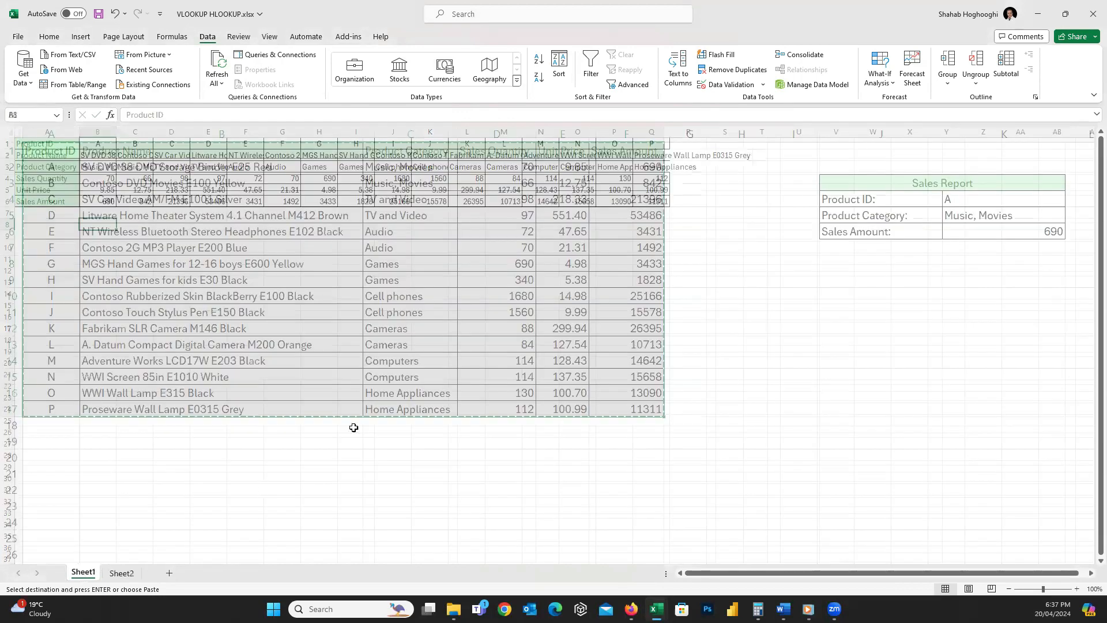
left_click_drag(841, 182, 910, 229)
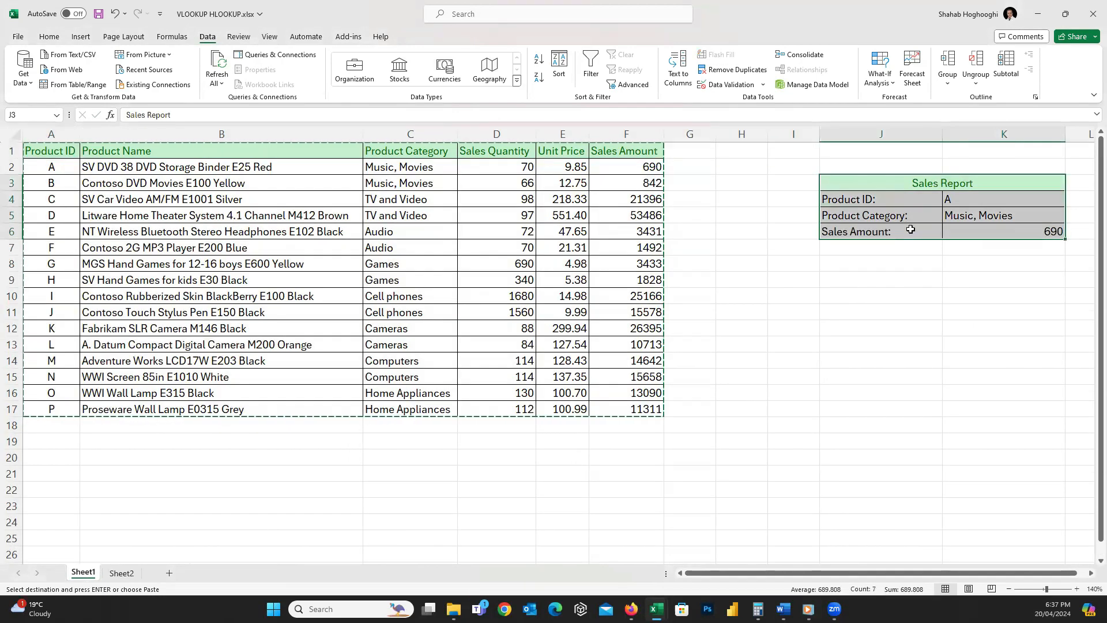
key("ctrl+c")
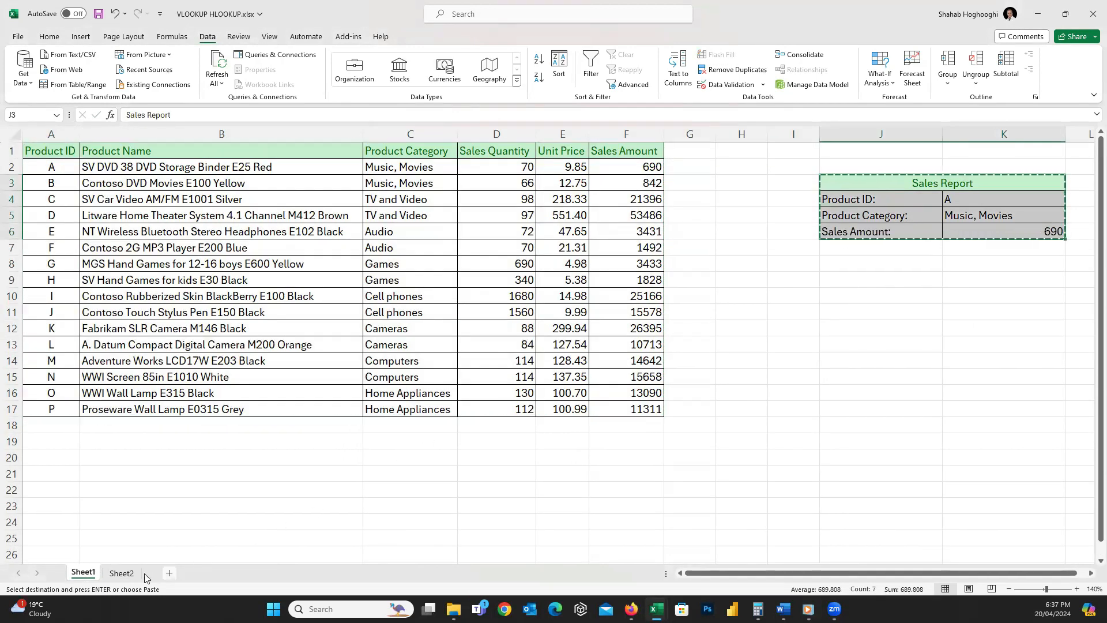
left_click(126, 573)
left_click(108, 274)
key("ctrl+v")
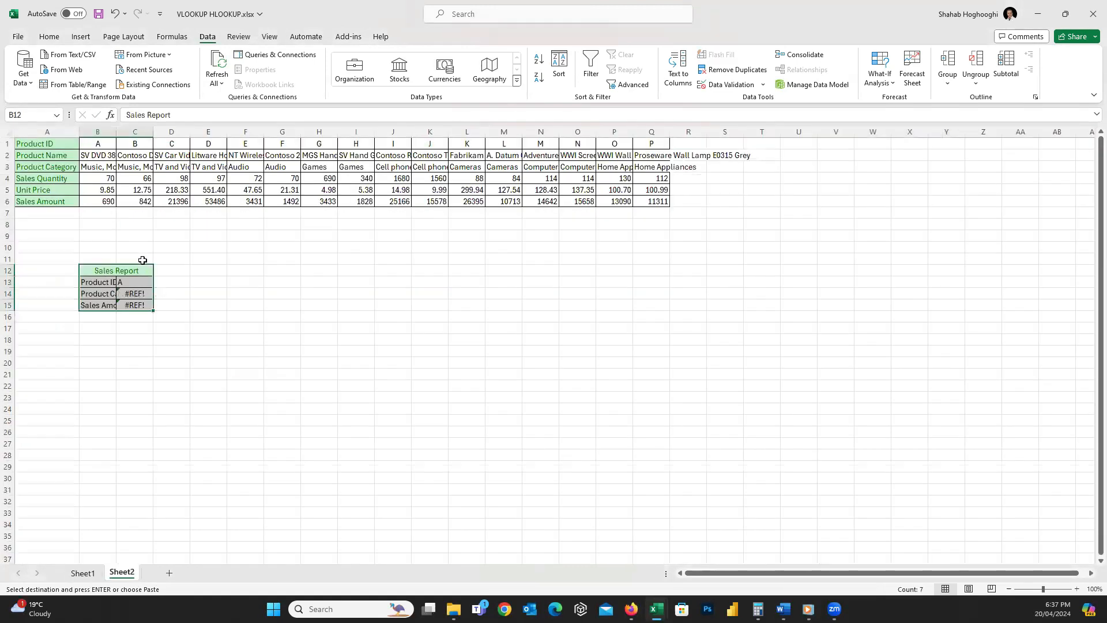
double_click(116, 132)
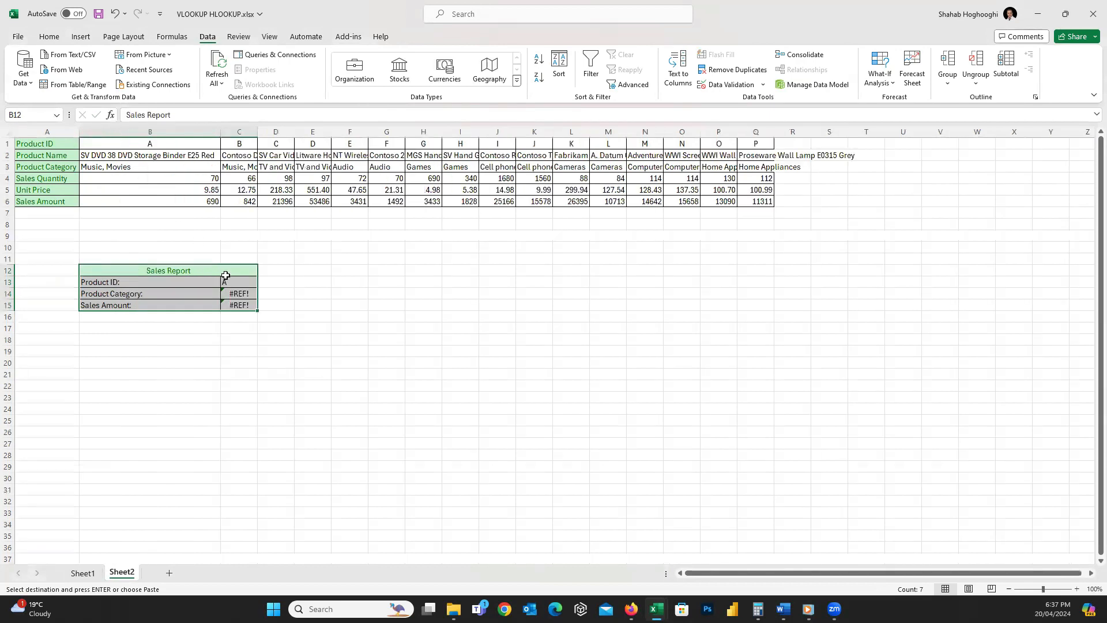
Step: Clear the contents of the copied report's value cells C13:C15 on Sheet2
left_click(248, 294)
left_click_drag(245, 282, 246, 305)
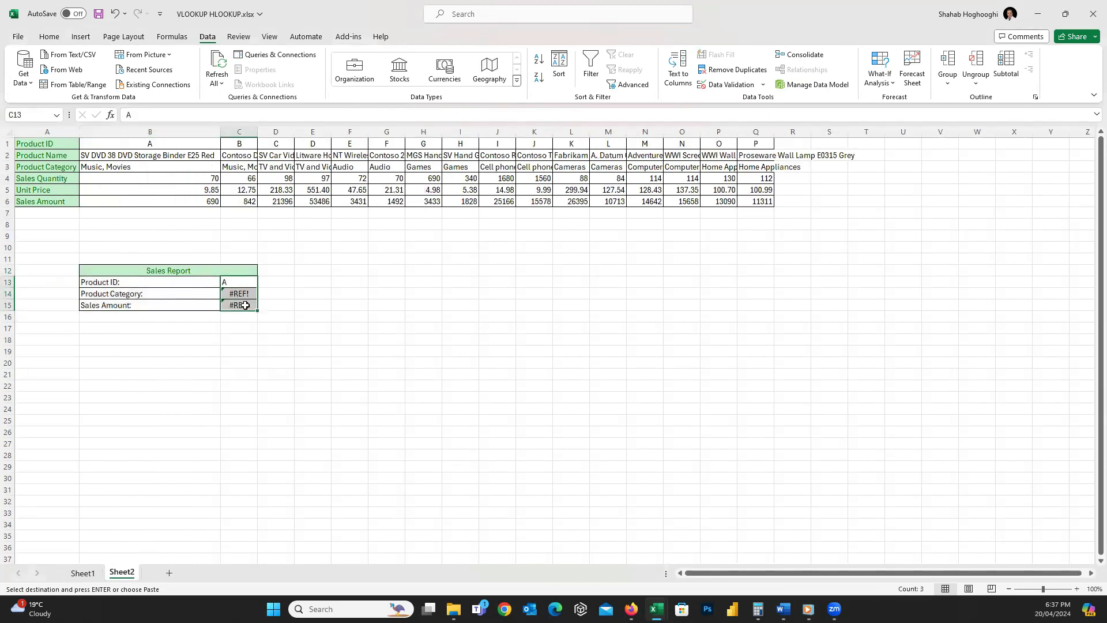
key("Delete")
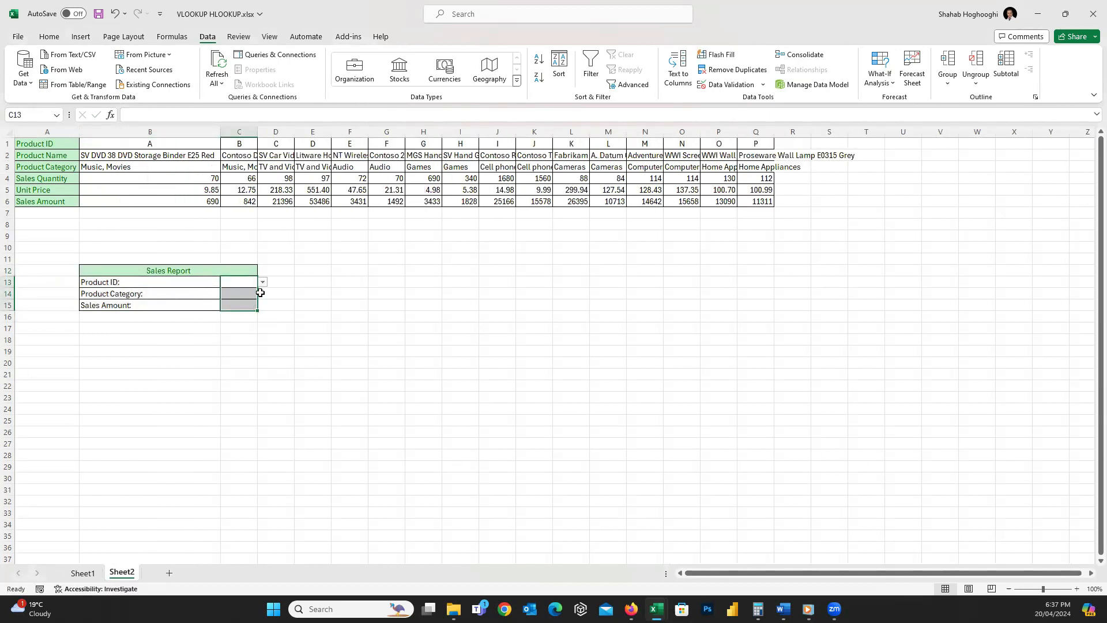
Step: Change the list validation source of the Product ID cell C13 to =$B$1:$Q$1
left_click(250, 284)
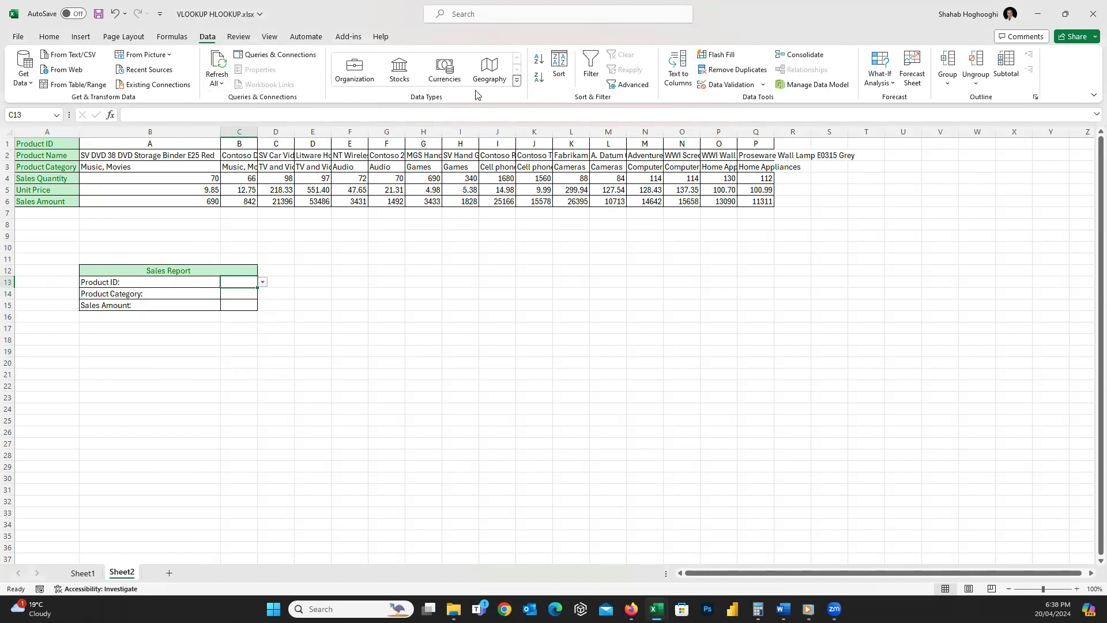
left_click(727, 85)
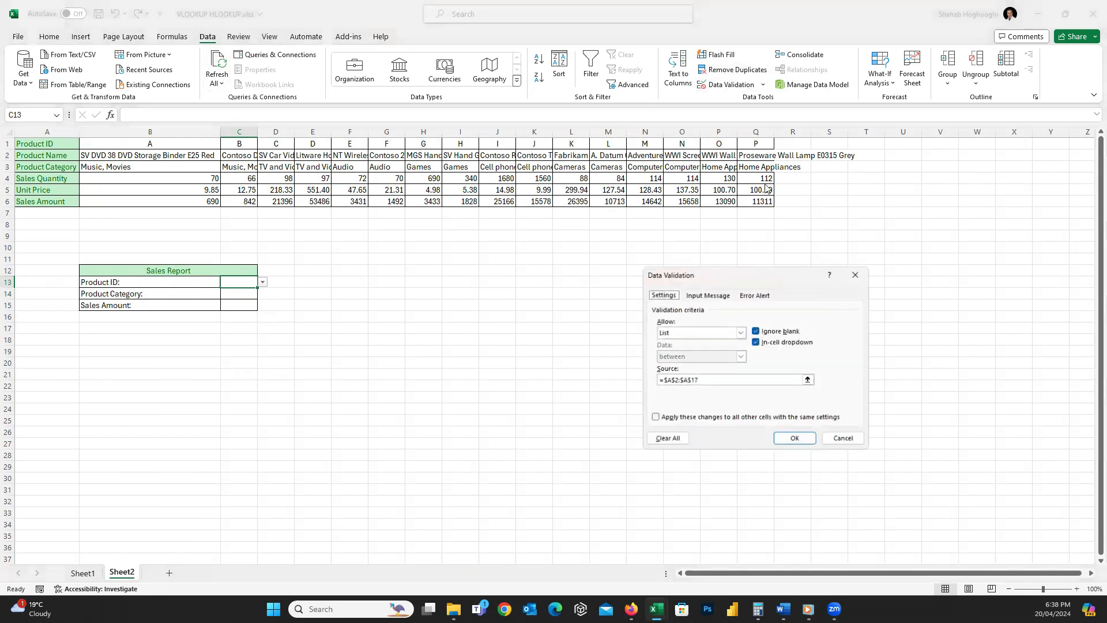
left_click_drag(710, 381, 665, 382)
key("BackSpace")
left_click(189, 143)
key("ctrl+shift+Right")
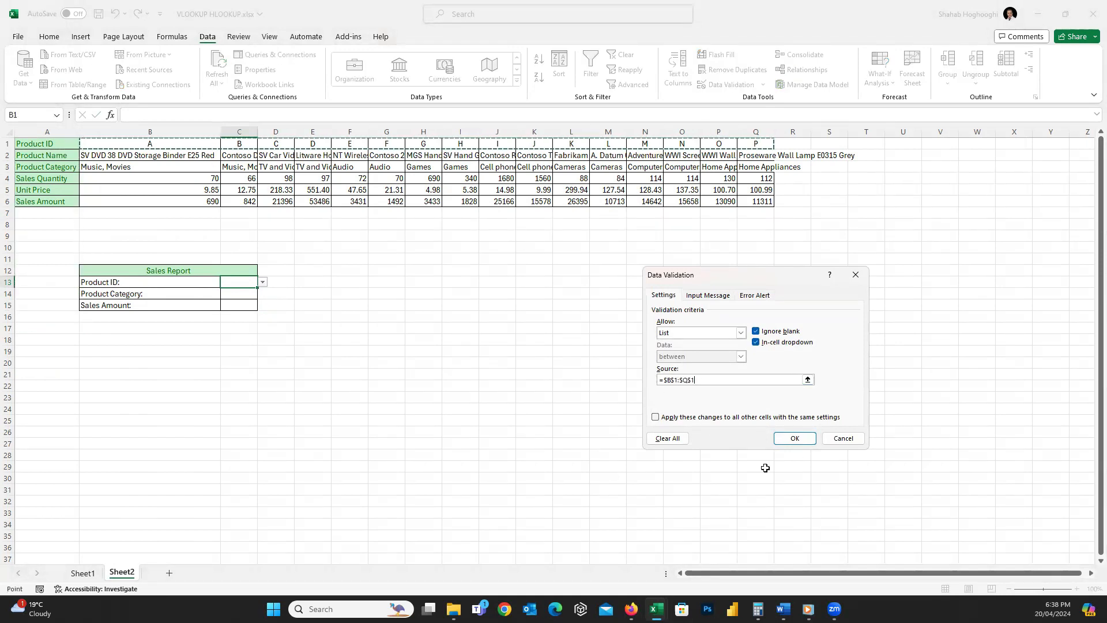
left_click(790, 438)
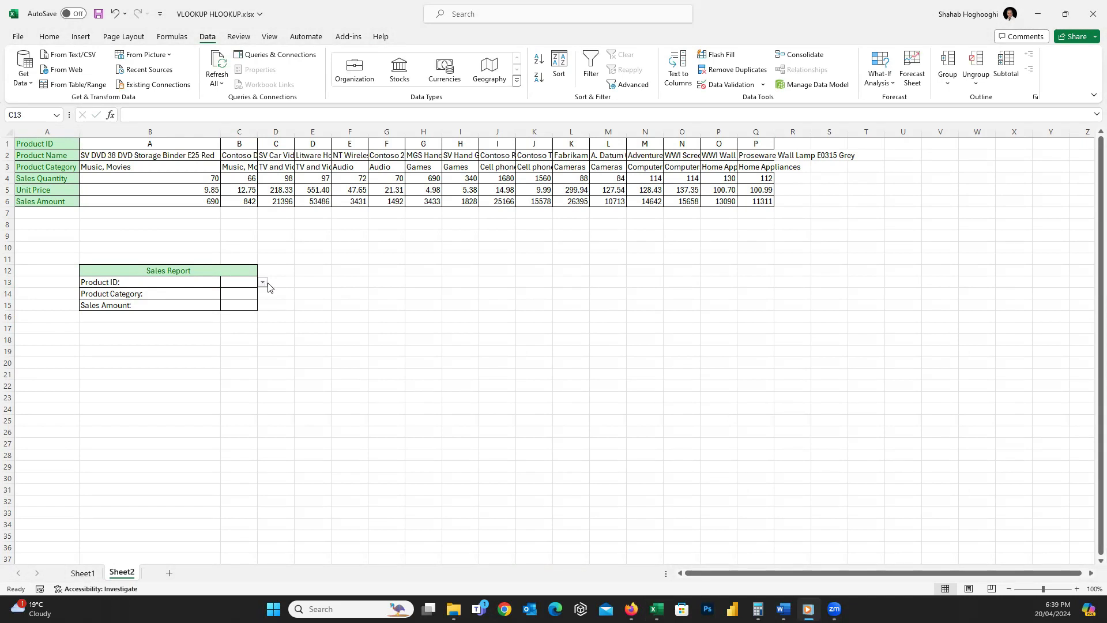
Step: Choose A from the Product ID dropdown in C13 and fit column C to its contents
left_click(263, 284)
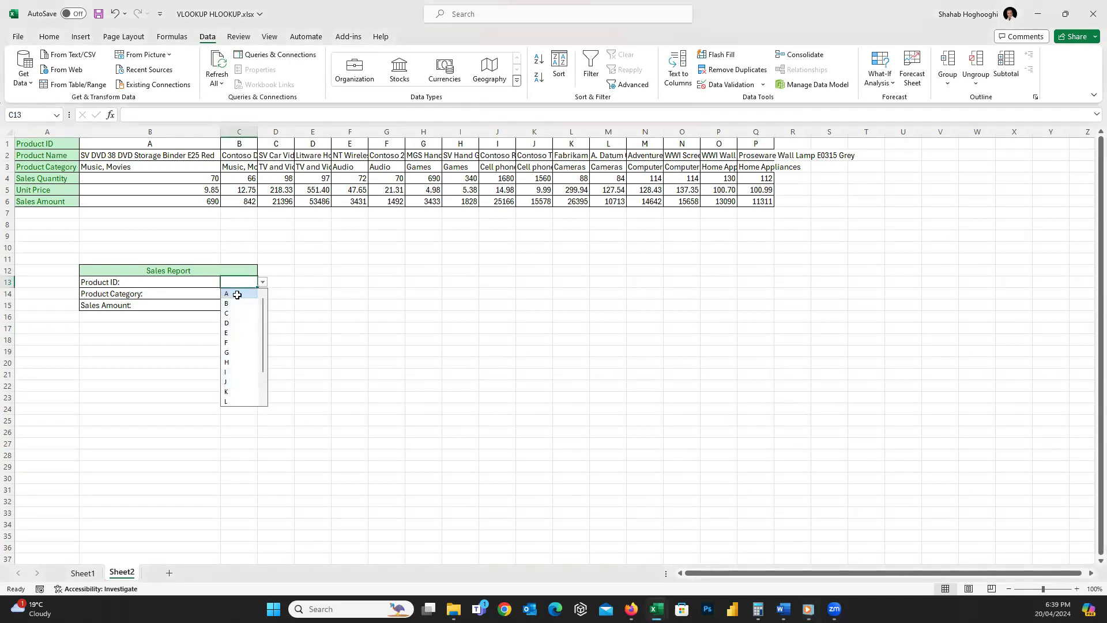
left_click(237, 295)
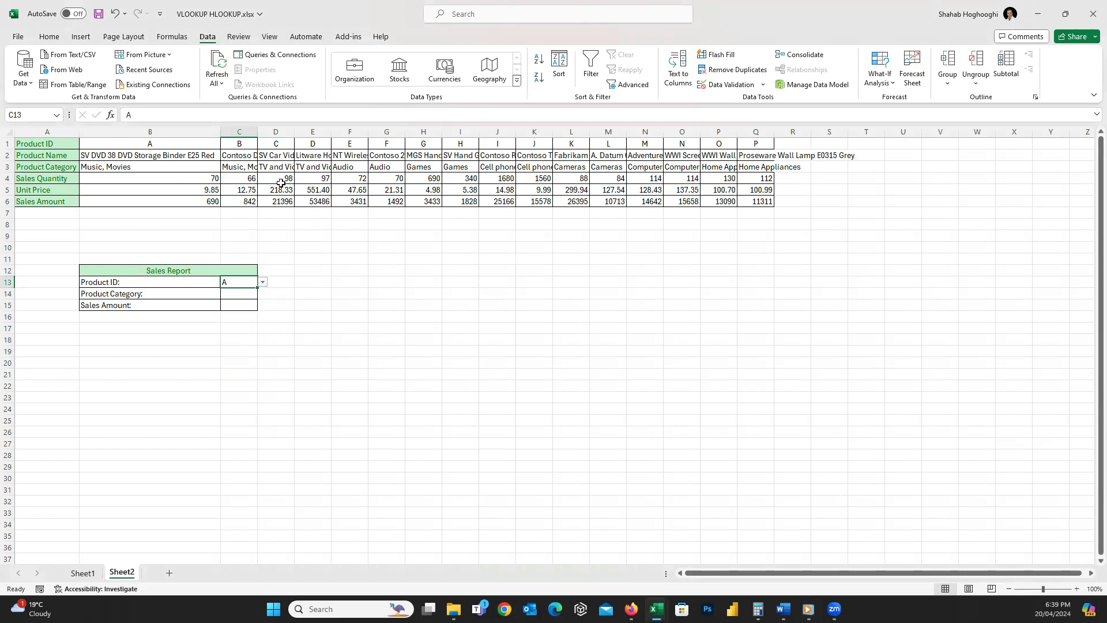
double_click(256, 128)
Step: Look up the product category in C14 on Sheet2 with the formula =HLOOKUP(C13,B1:Q6,3,FALSE)
left_click(260, 297)
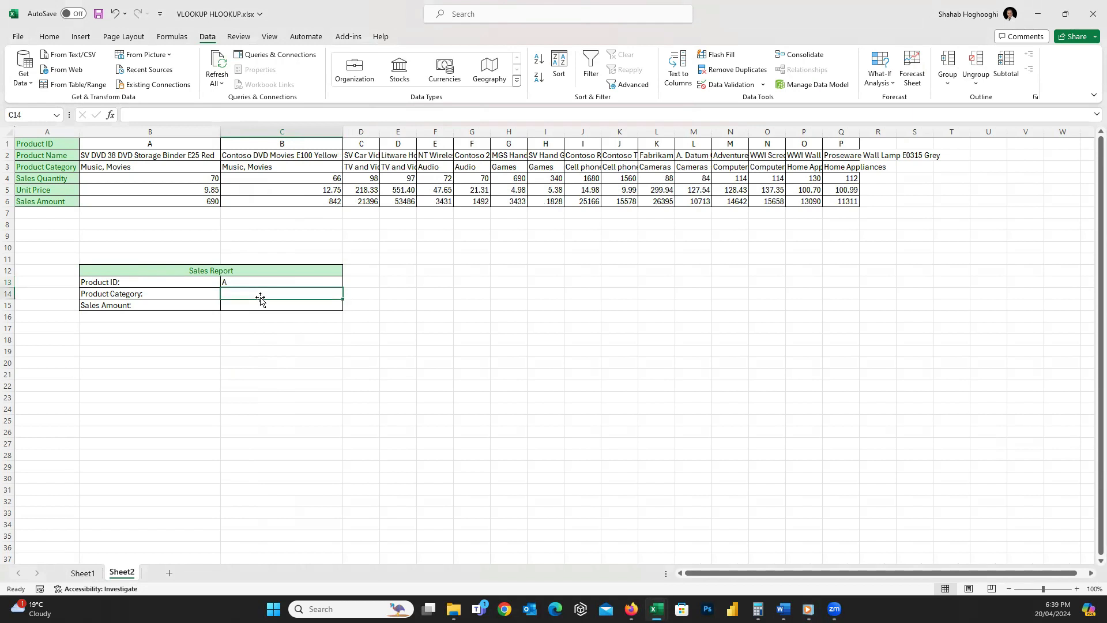
double_click(260, 294)
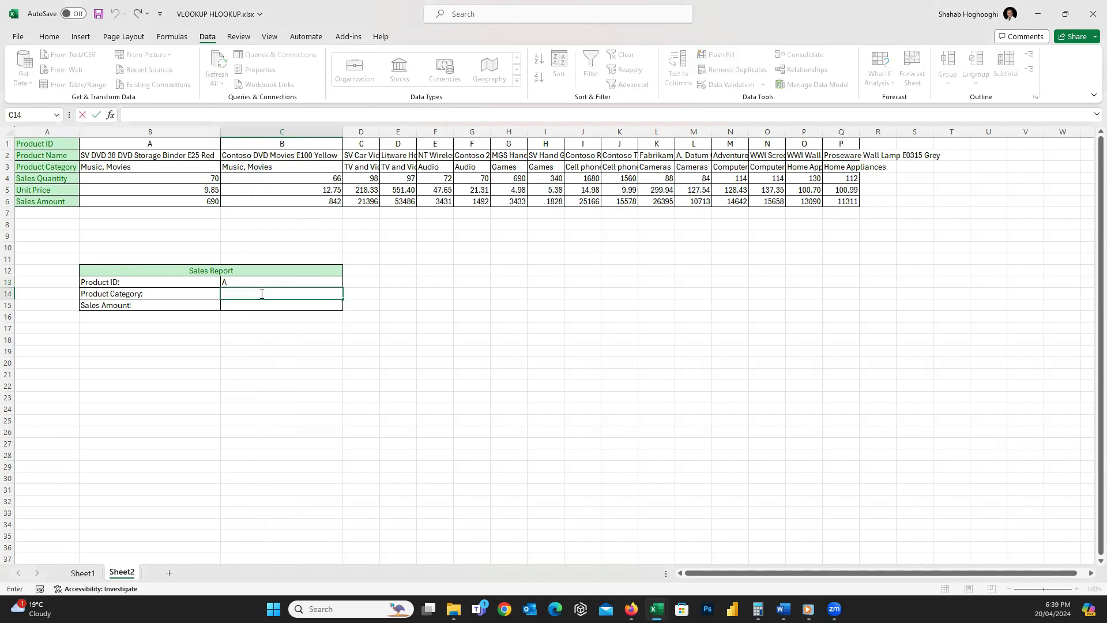
type("=HLOO")
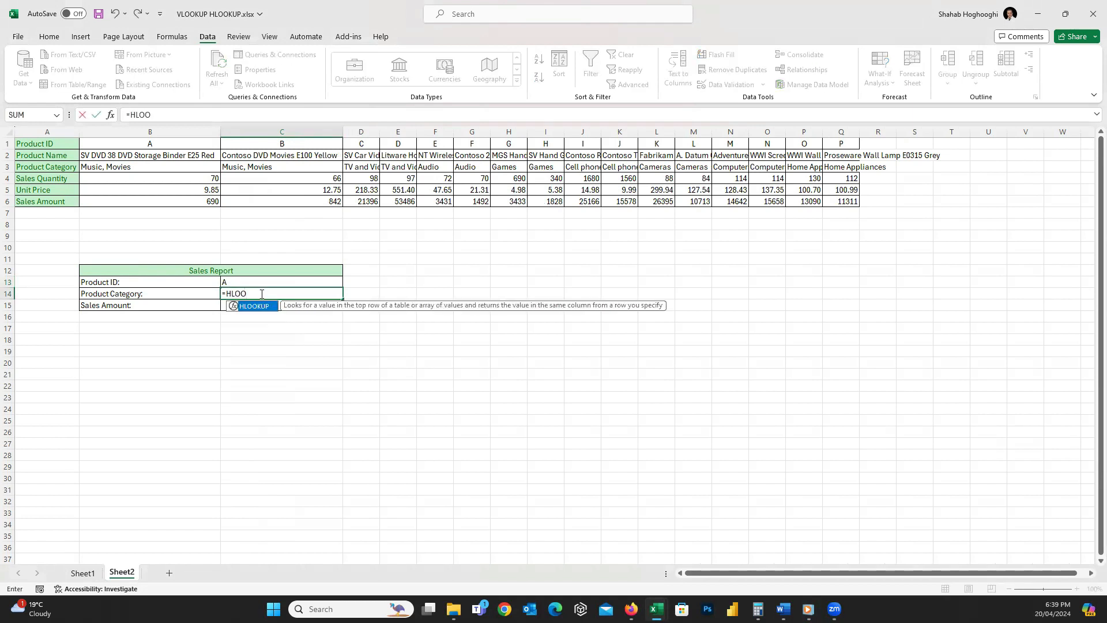
key("Tab")
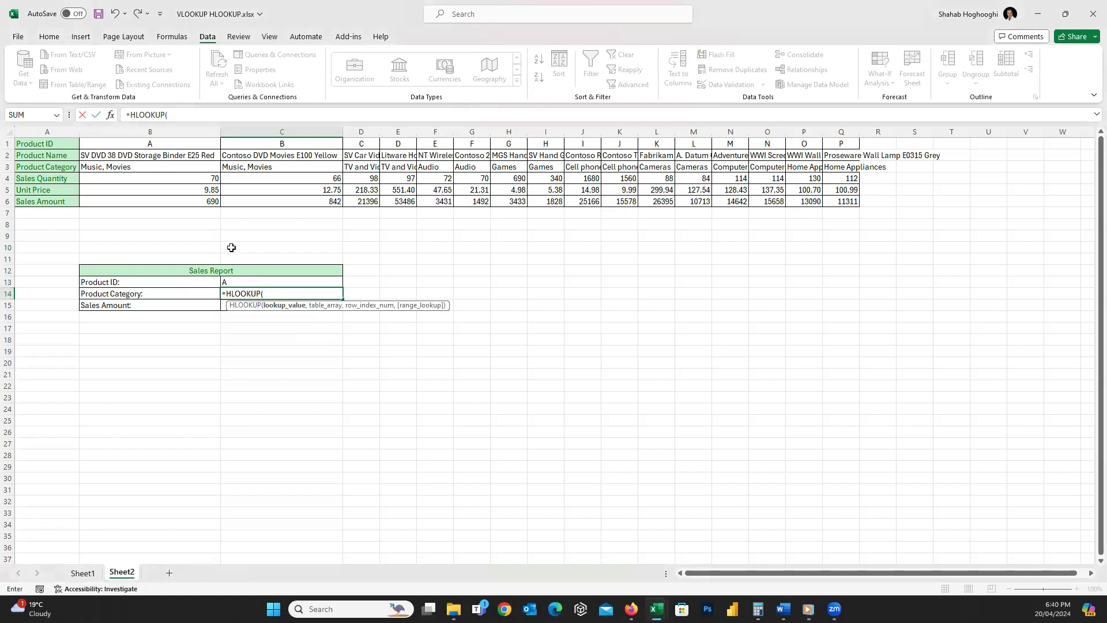
left_click(256, 285)
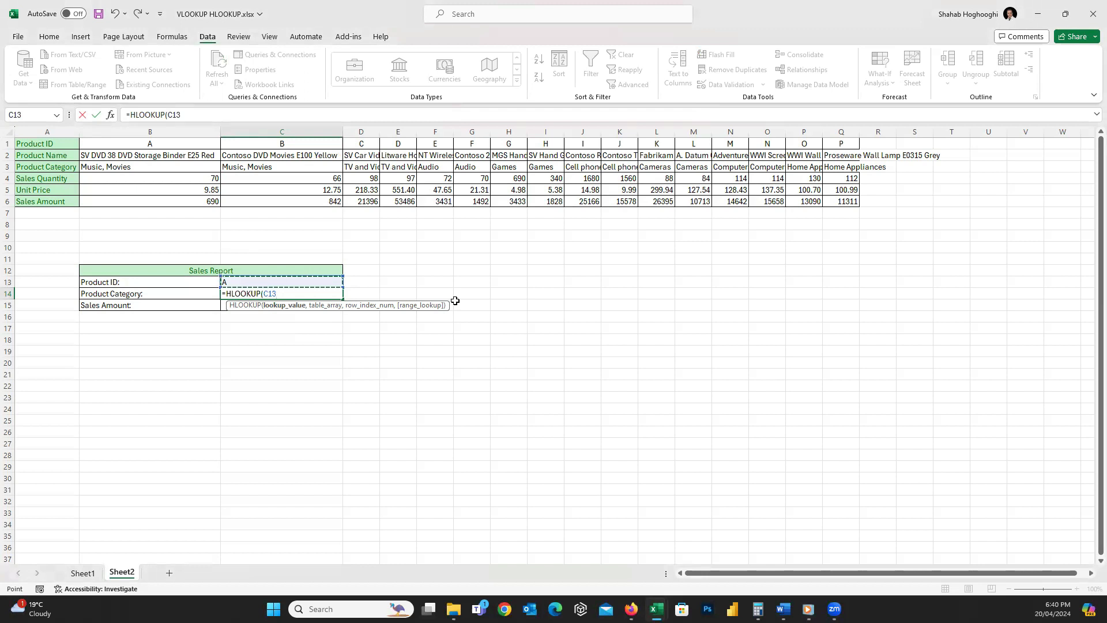
type(",")
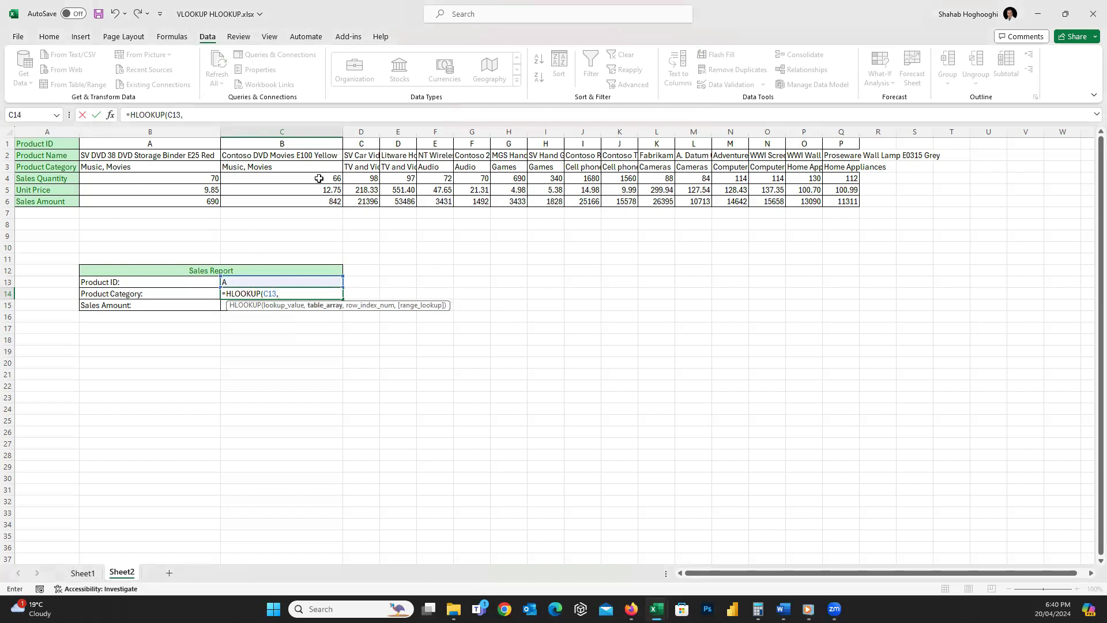
left_click(195, 144)
key("ctrl+shift+Right")
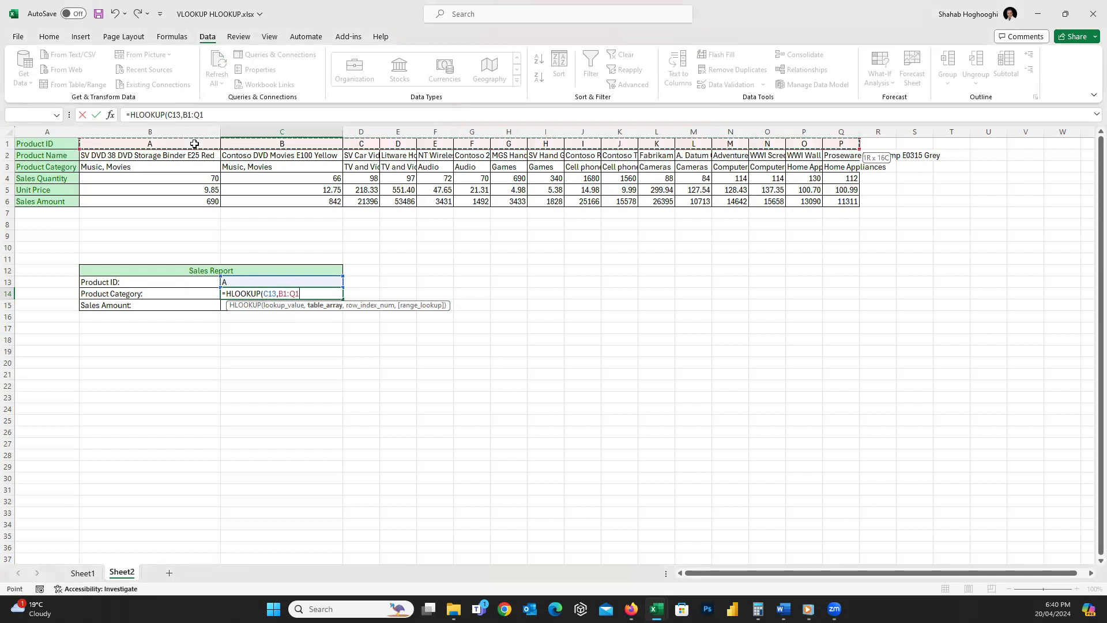
key("ctrl+shift+Down")
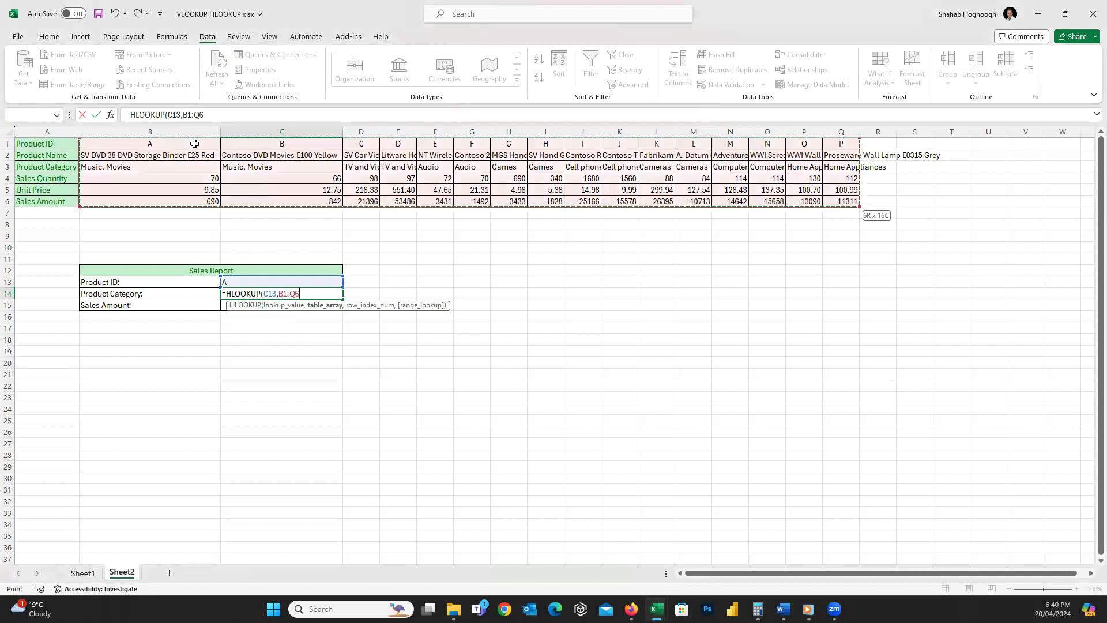
type(",")
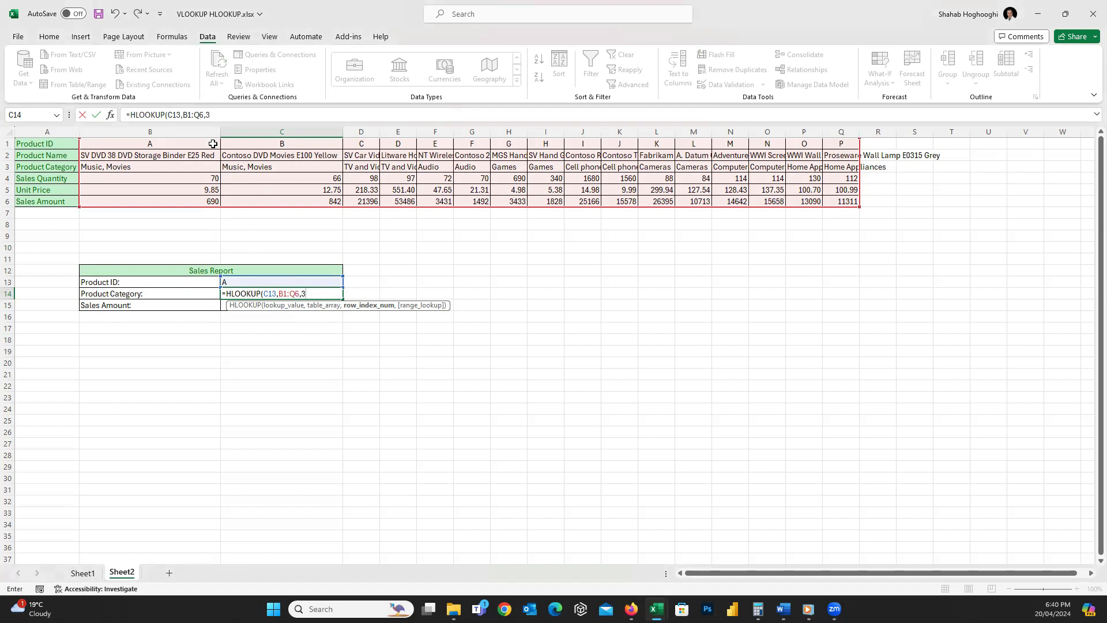
type("3,FALS")
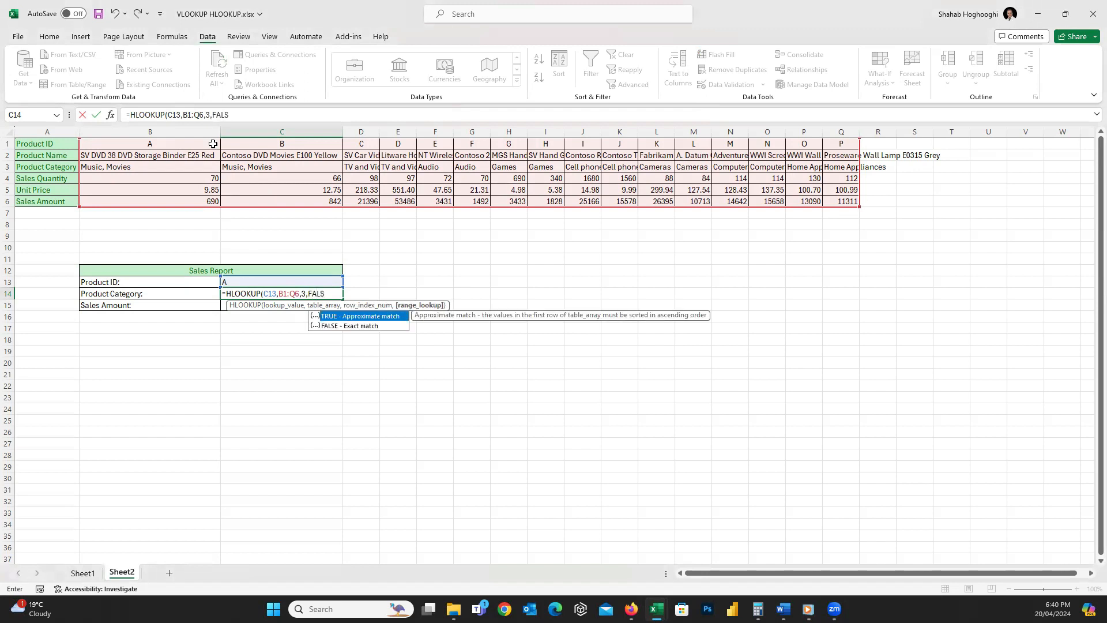
type(")")
key("Return")
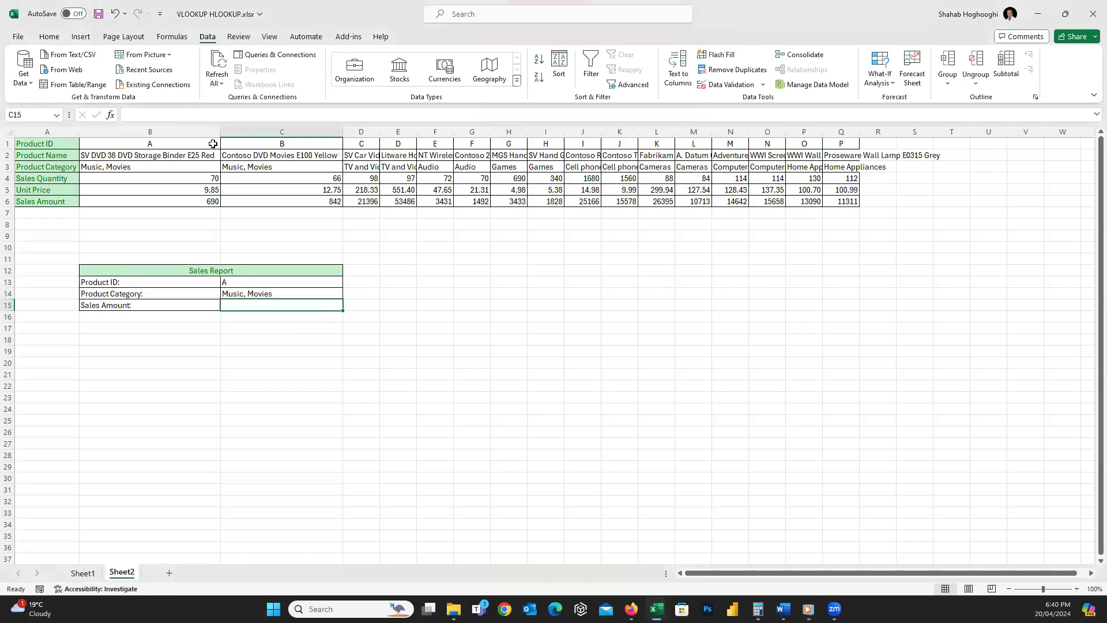
Step: Copy the HLOOKUP formula text from C14 into the Sales Amount cell C15 and set its row index to 6
left_click(278, 292)
left_click_drag(248, 115, 112, 114)
key("ctrl+c")
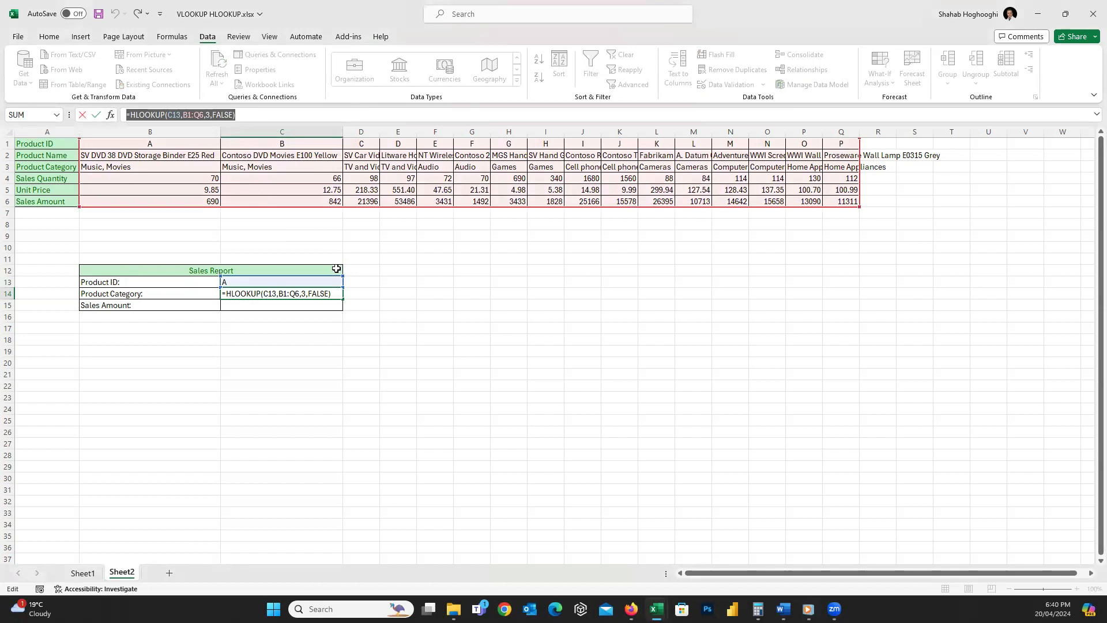
key("Escape")
left_click(334, 303)
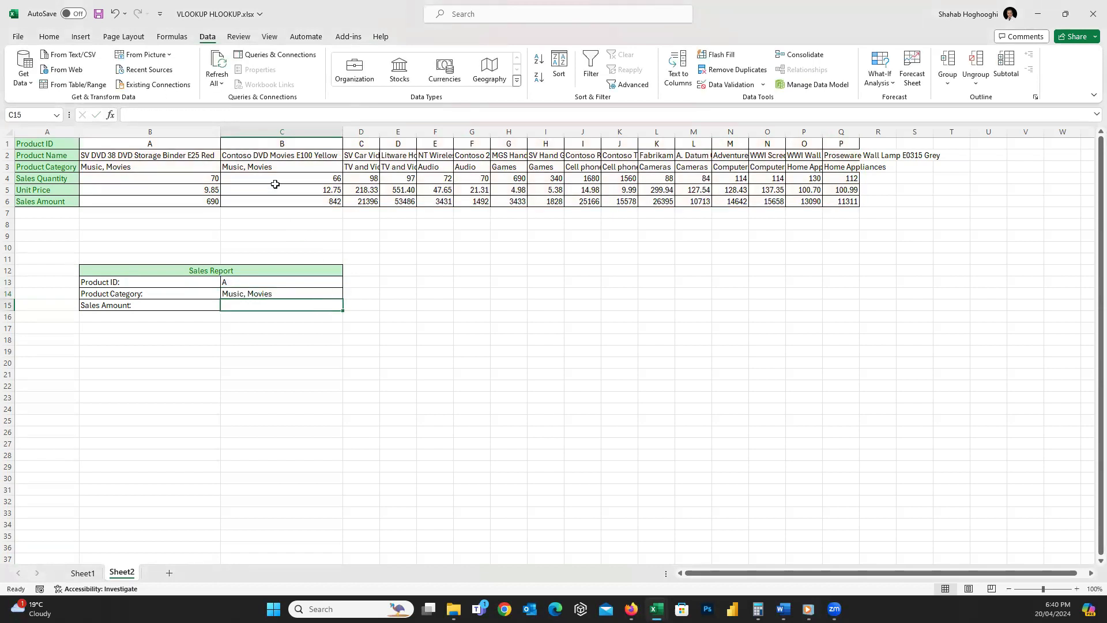
left_click(261, 114)
key("ctrl+v")
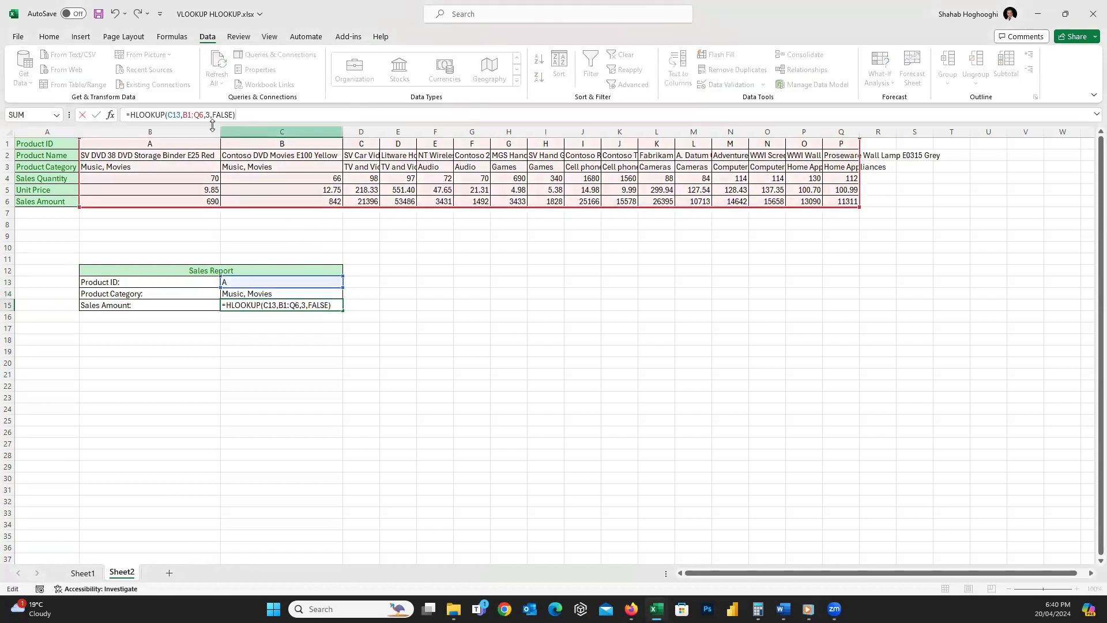
double_click(208, 115)
type("6")
key("Return")
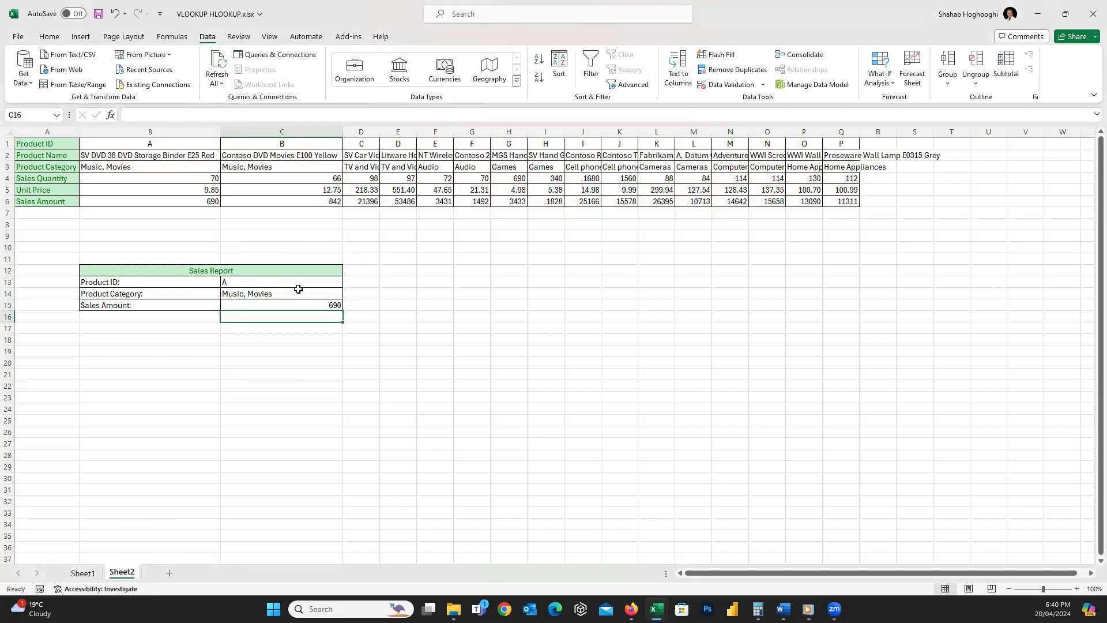
Step: Test the Sheet2 report by choosing product IDs G, J and A in turn from the dropdown in C13
left_click(333, 286)
left_click(347, 282)
left_click(331, 347)
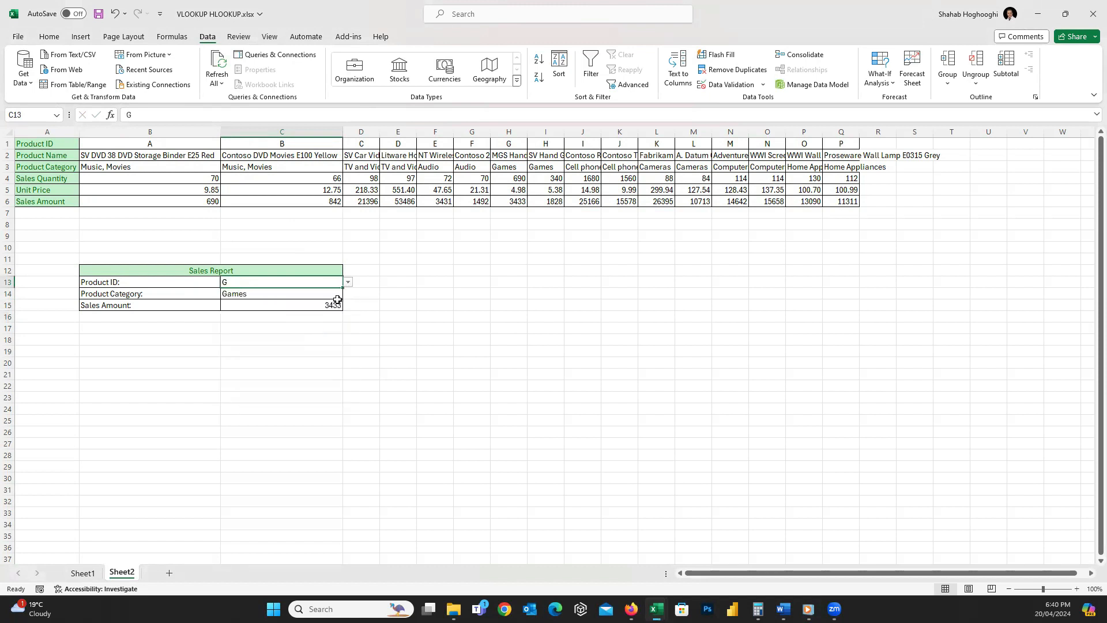
left_click(347, 281)
left_click(294, 372)
left_click(348, 282)
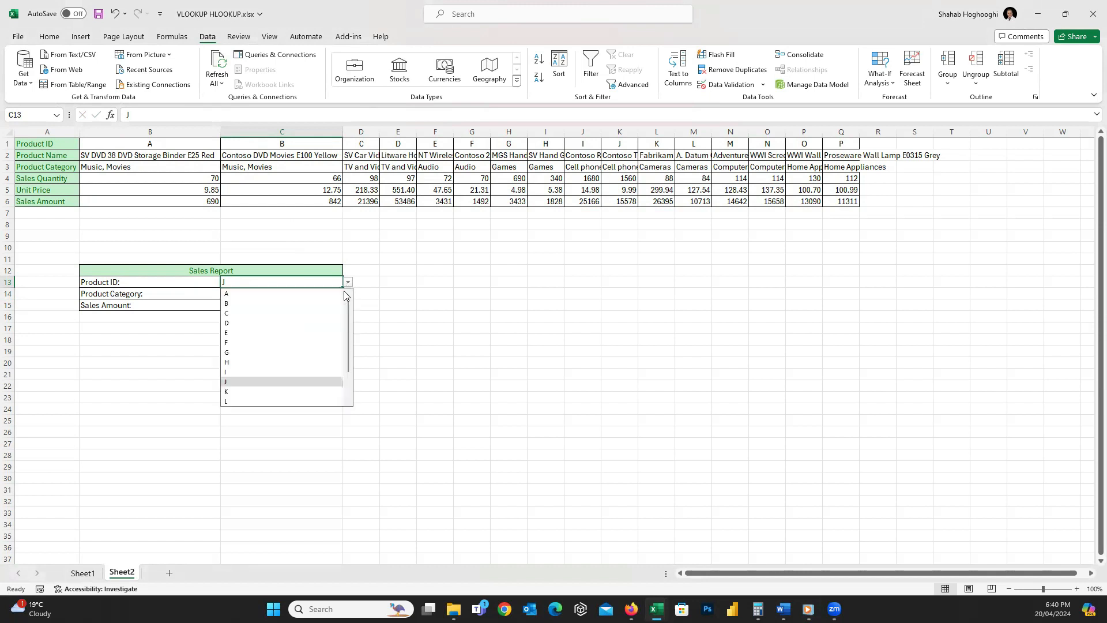
left_click(334, 296)
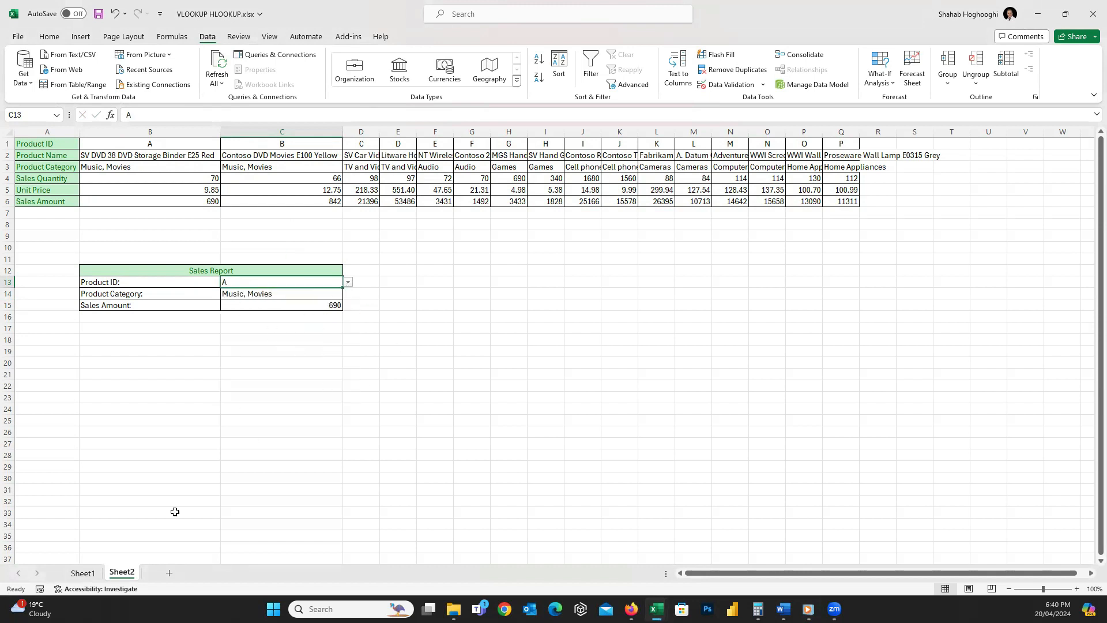
Step: Switch back to Sheet1 and select the empty cell B21 below the product table
left_click(85, 573)
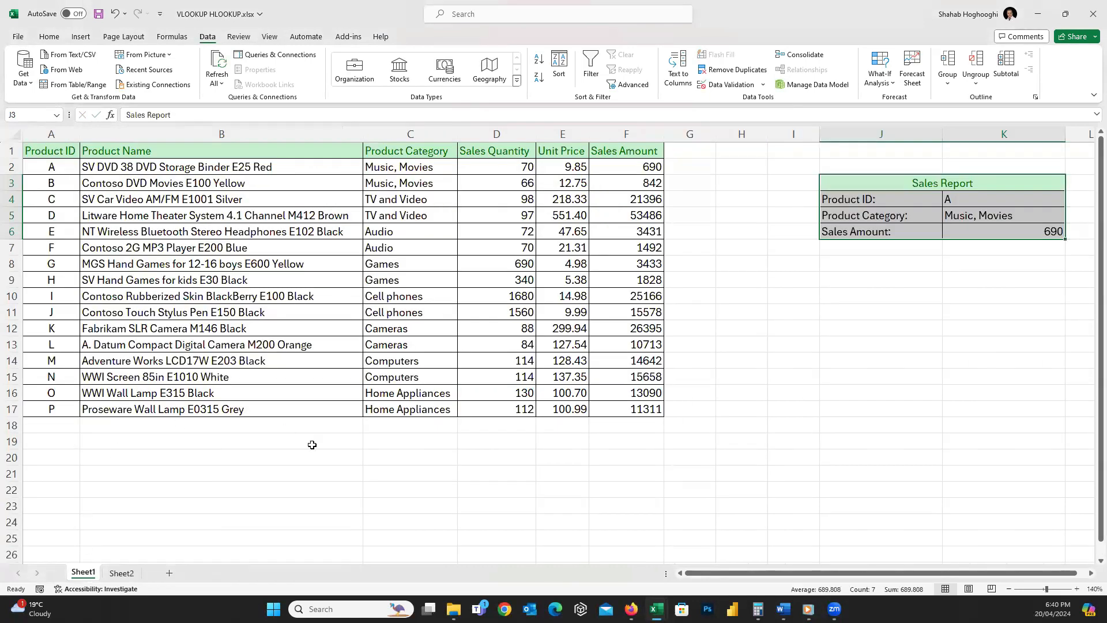
left_click(218, 474)
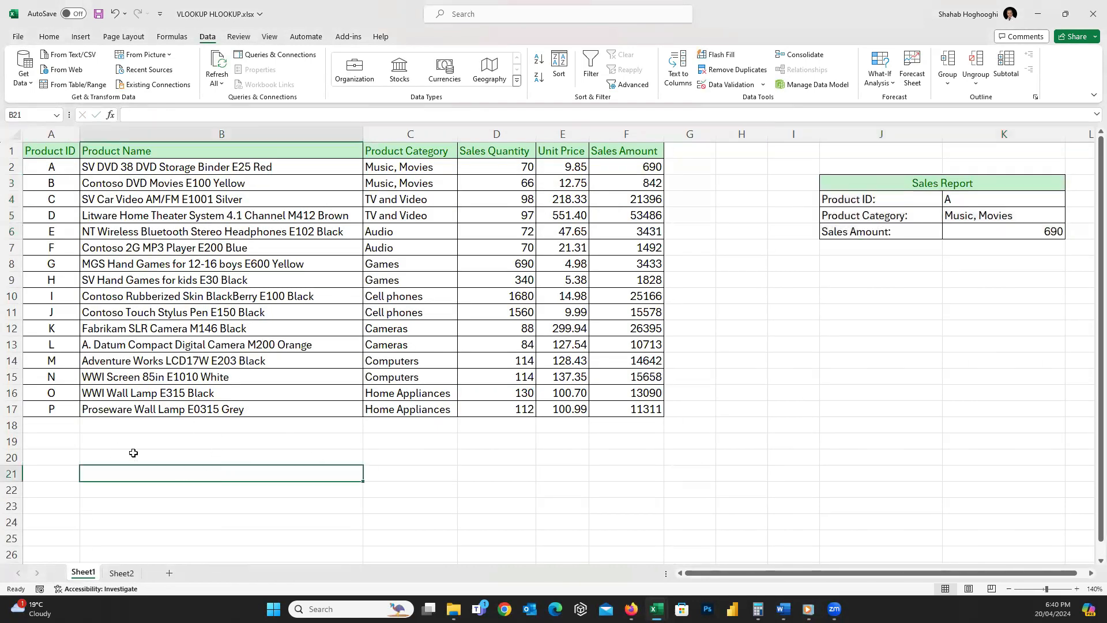